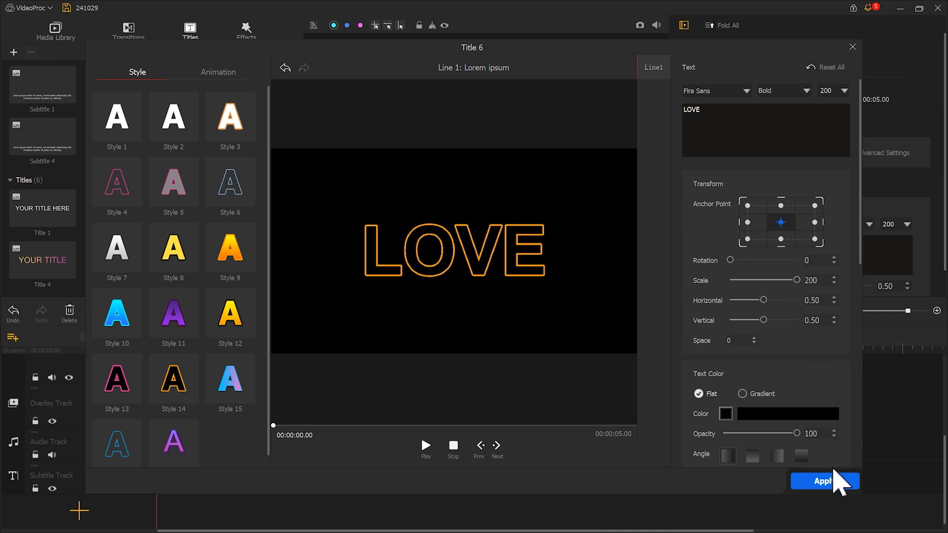
- Apply the outlined LOVE text to the title and take a snapshot of the preview
left_click(834, 479)
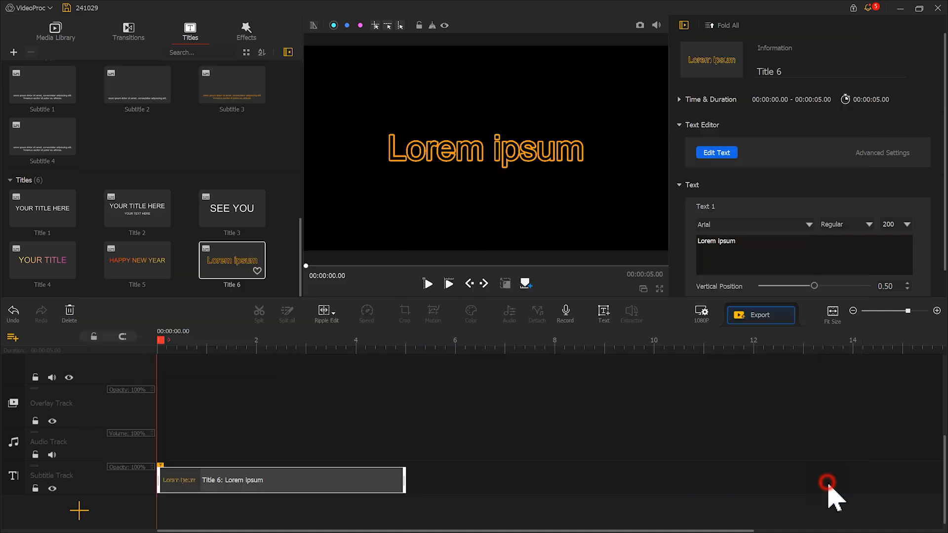
left_click(640, 26)
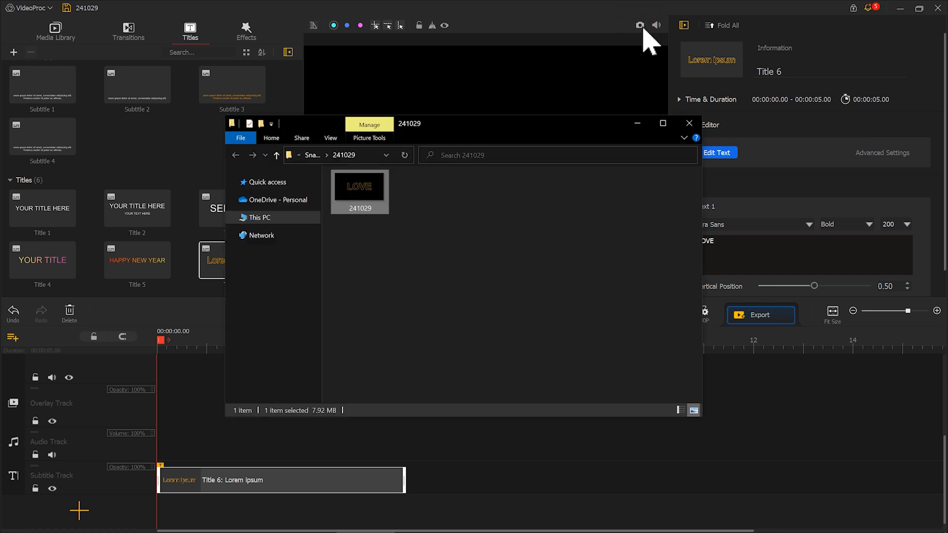
left_click(746, 176)
- Reopen the LOVE title's text editor and copy the text border's hex colour code #ff9601
left_click(720, 154)
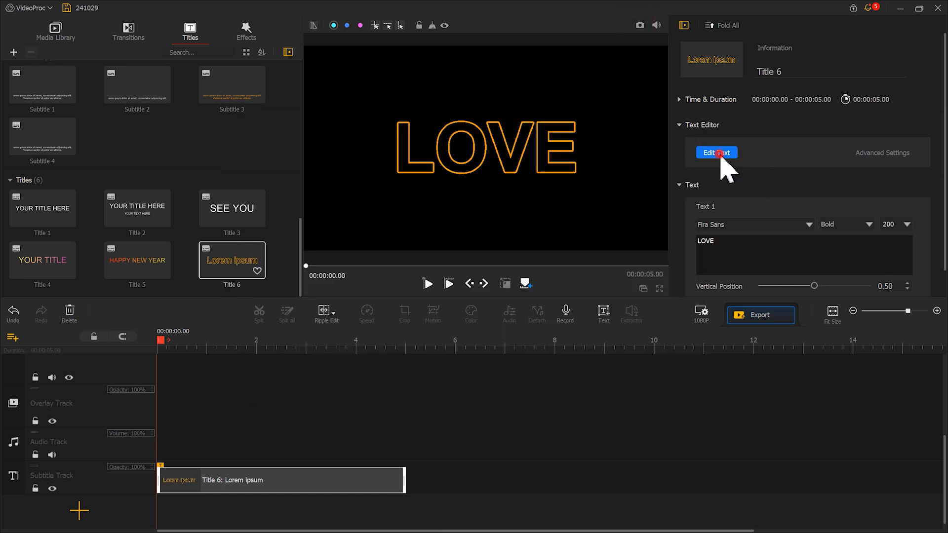
scroll(756, 364, "down", 4)
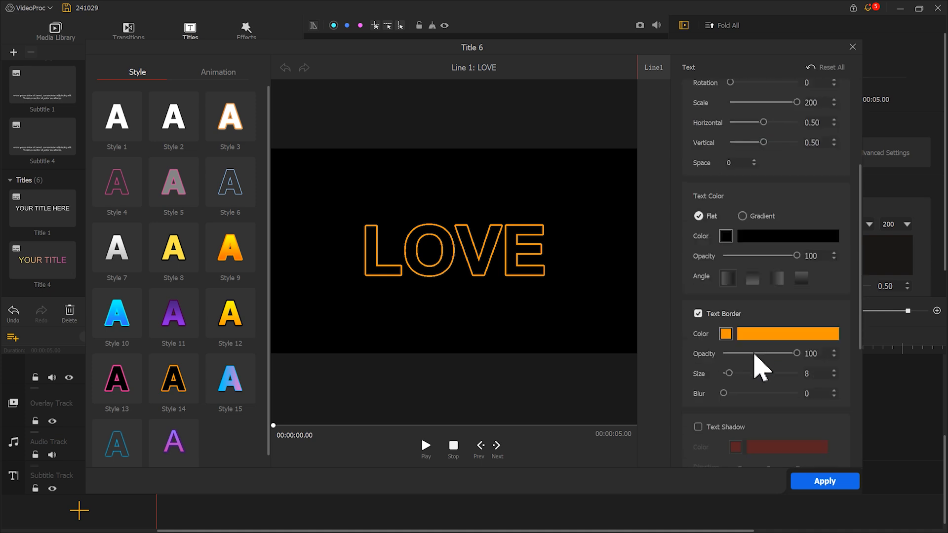
left_click(725, 334)
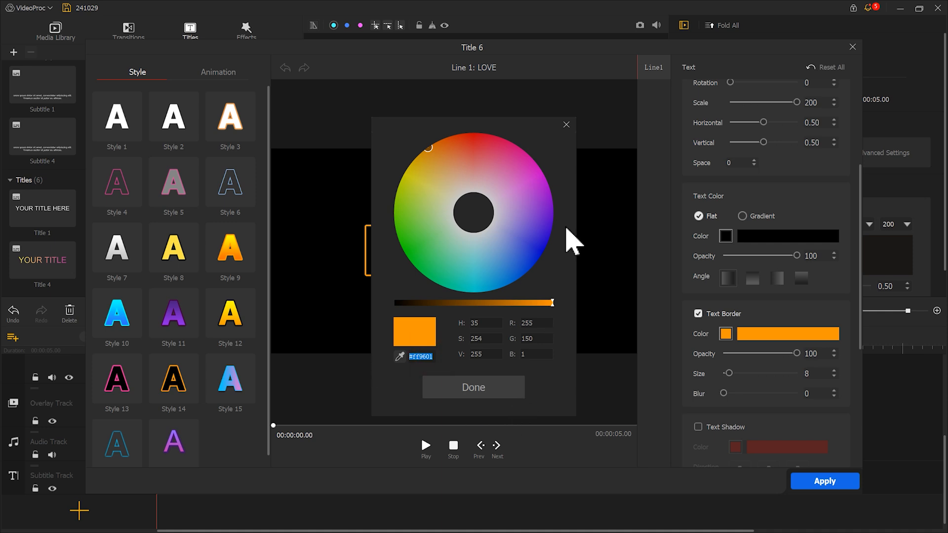
left_click(567, 126)
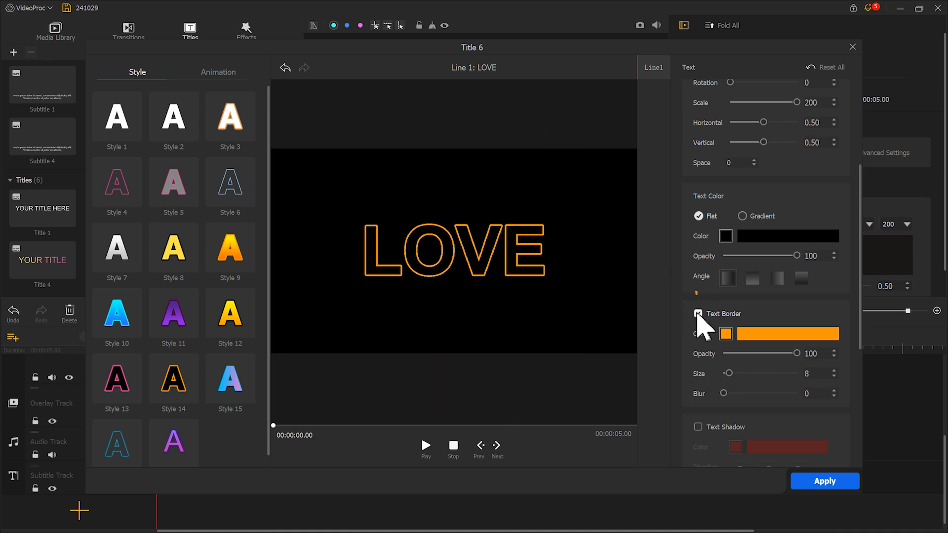
- Turn off the LOVE title's text border and set its flat text colour to the border's orange
left_click(698, 314)
left_click(725, 236)
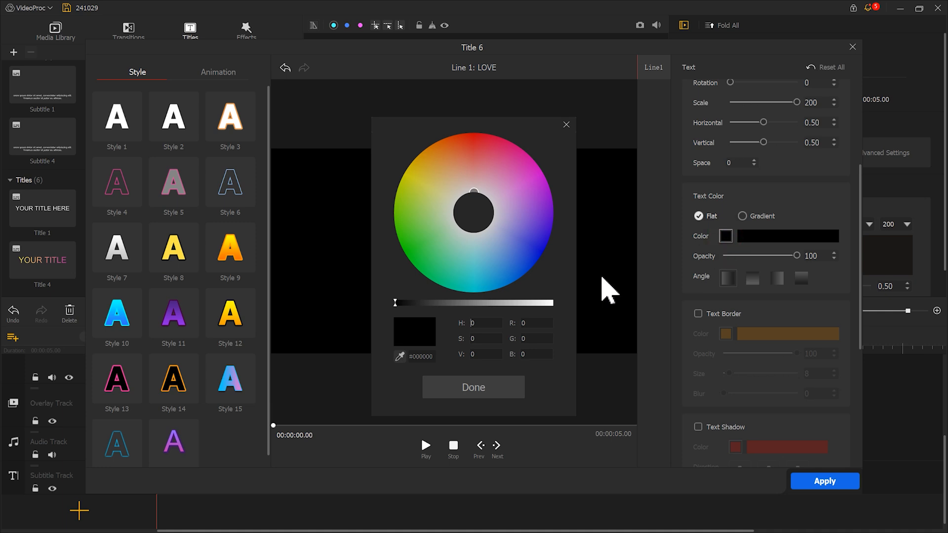
left_click_drag(435, 359, 399, 361)
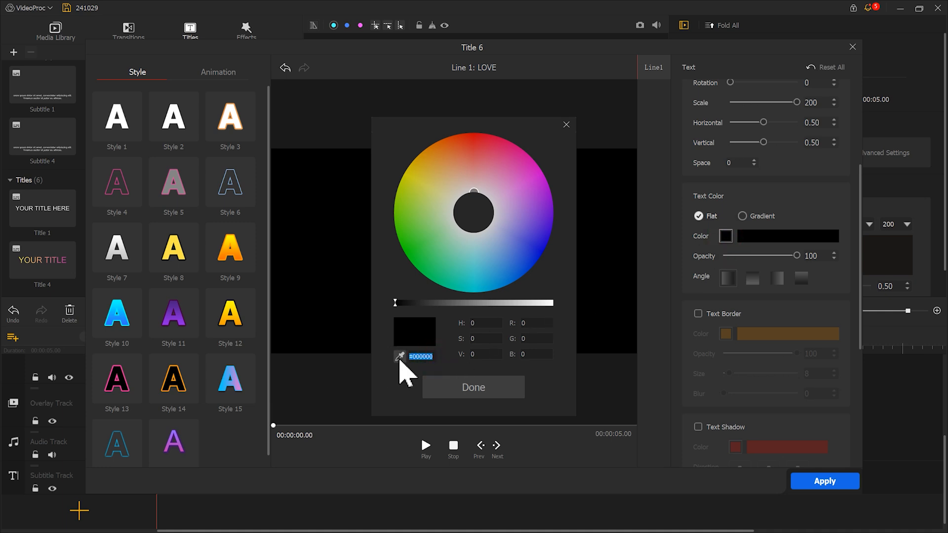
type("#FF9900")
left_click(464, 383)
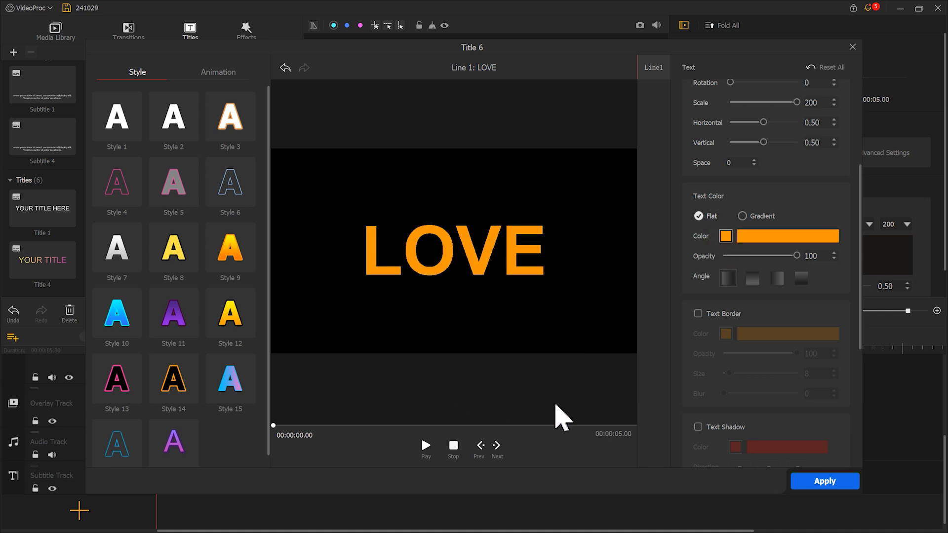
- Apply the solid orange LOVE title and take a snapshot of the preview
left_click(825, 482)
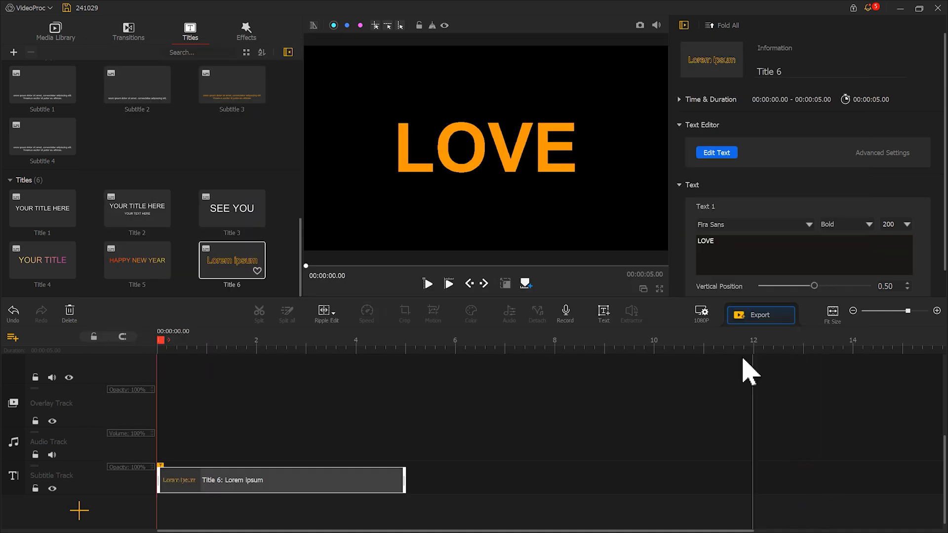
left_click(640, 27)
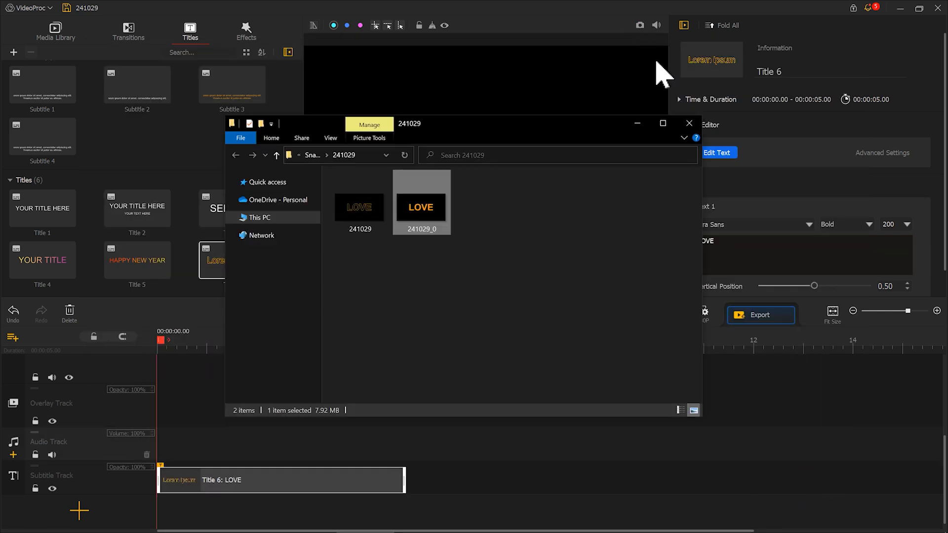
- Erase the word LOVE from the title and apply the empty text
left_click(717, 154)
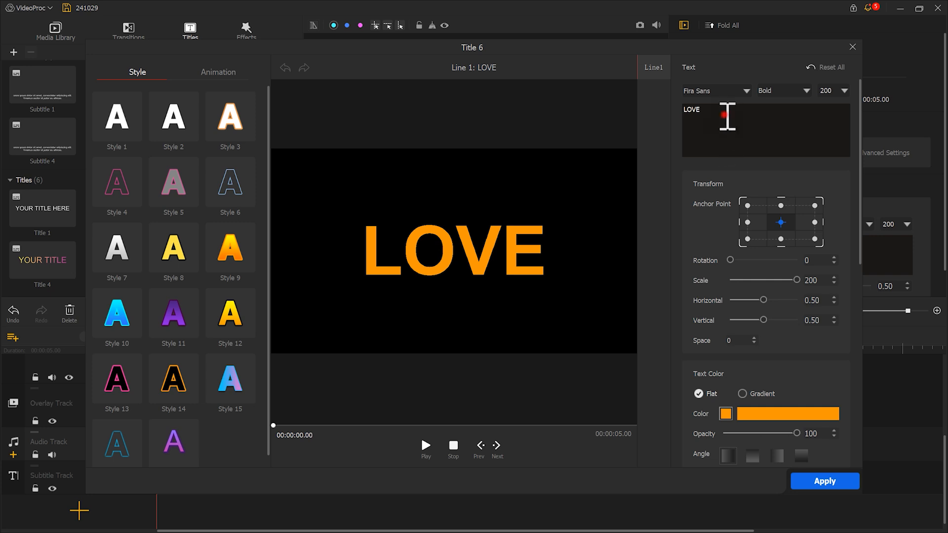
left_click_drag(728, 116, 682, 111)
key("BackSpace")
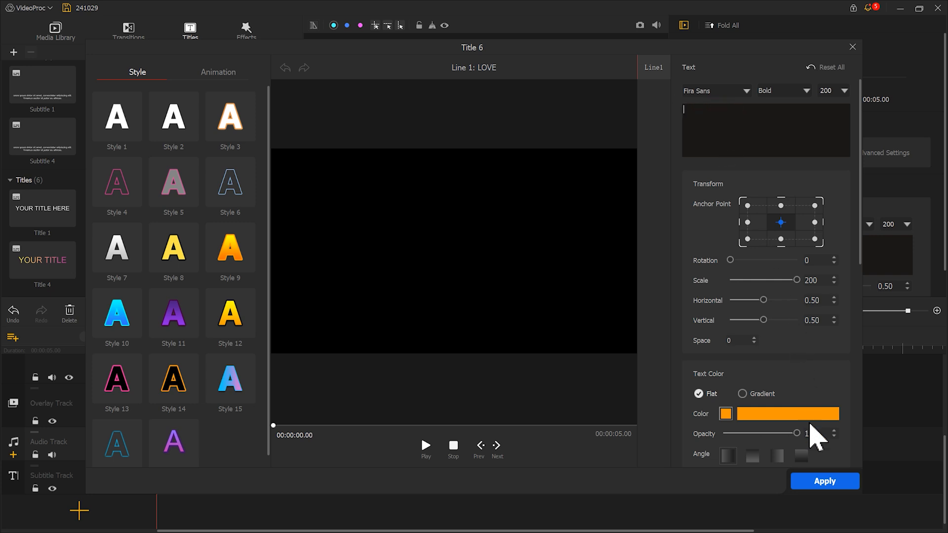
left_click(823, 481)
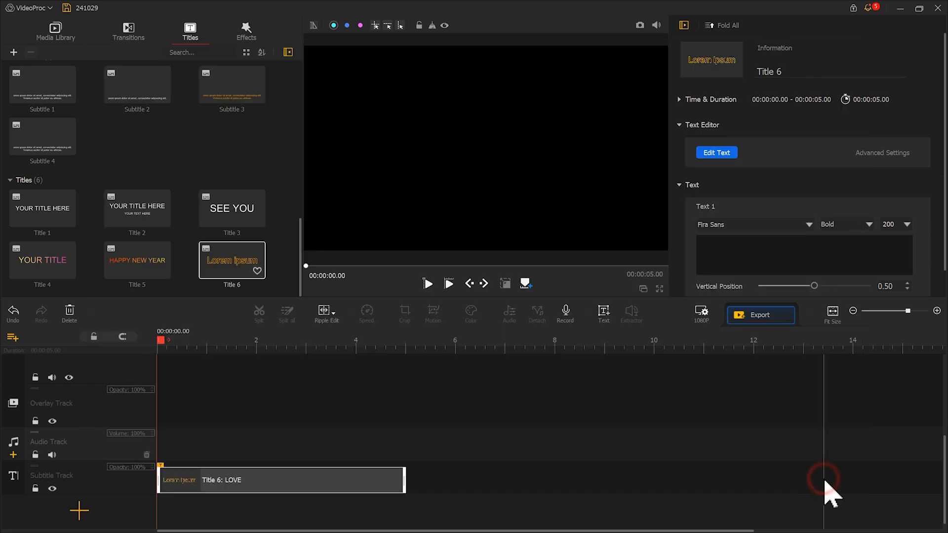
- Set the project background to the custom colour #ff9601
left_click(702, 319)
left_click(371, 360)
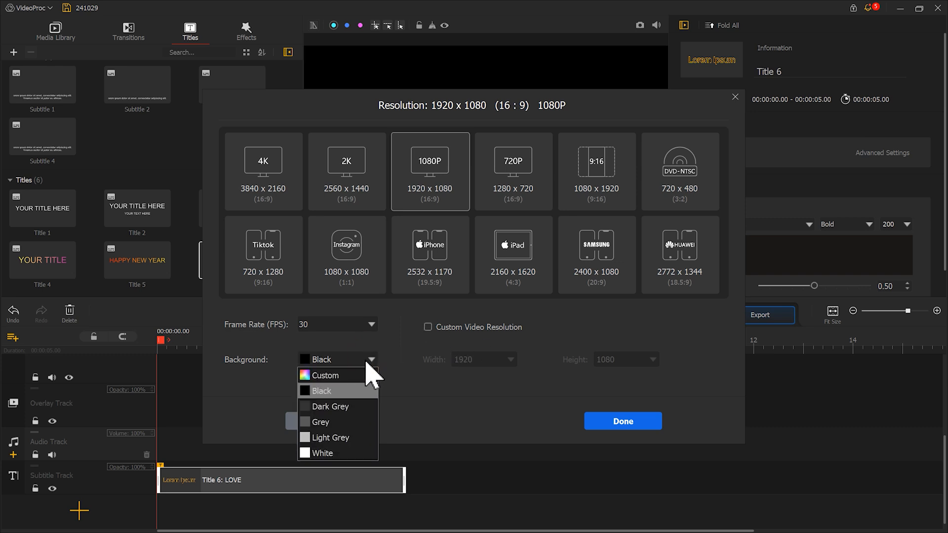
left_click(329, 376)
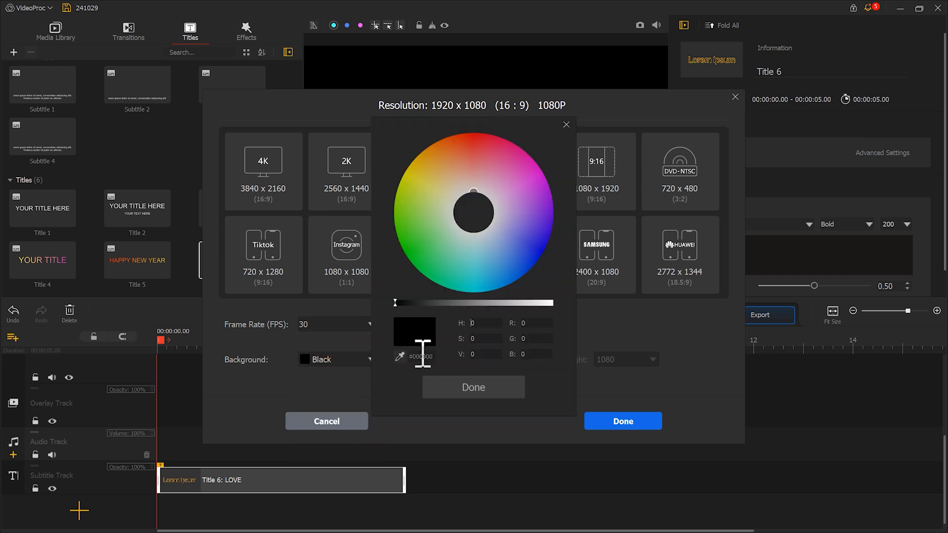
left_click_drag(436, 357, 403, 362)
type("#ff9601")
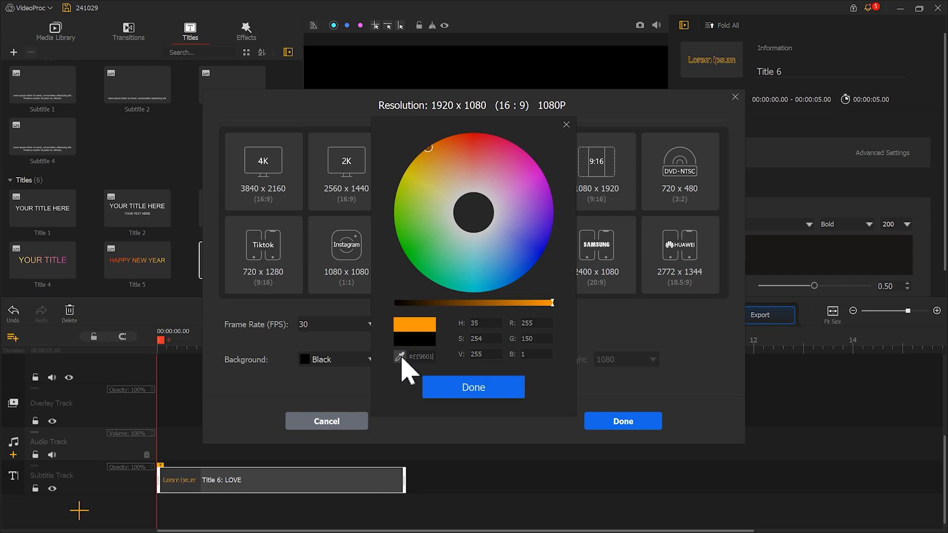
left_click(489, 393)
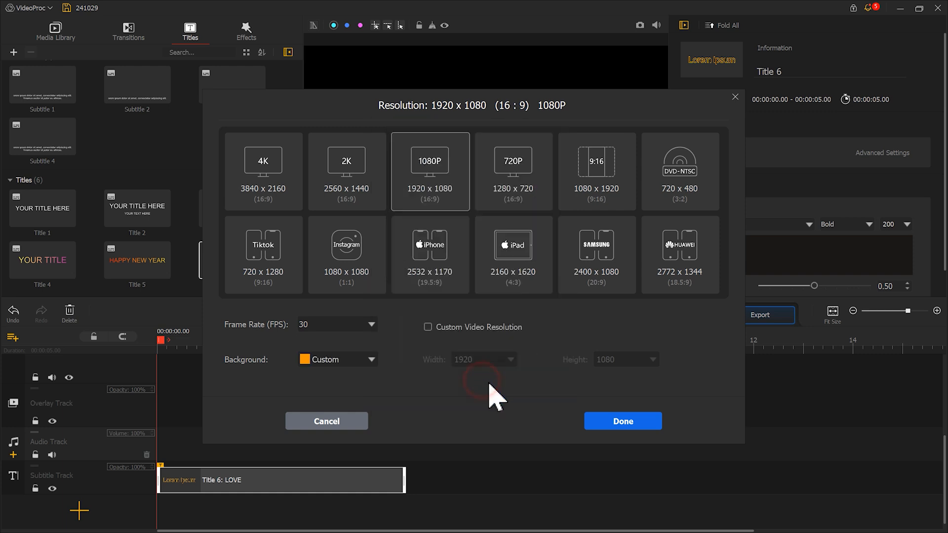
left_click(628, 421)
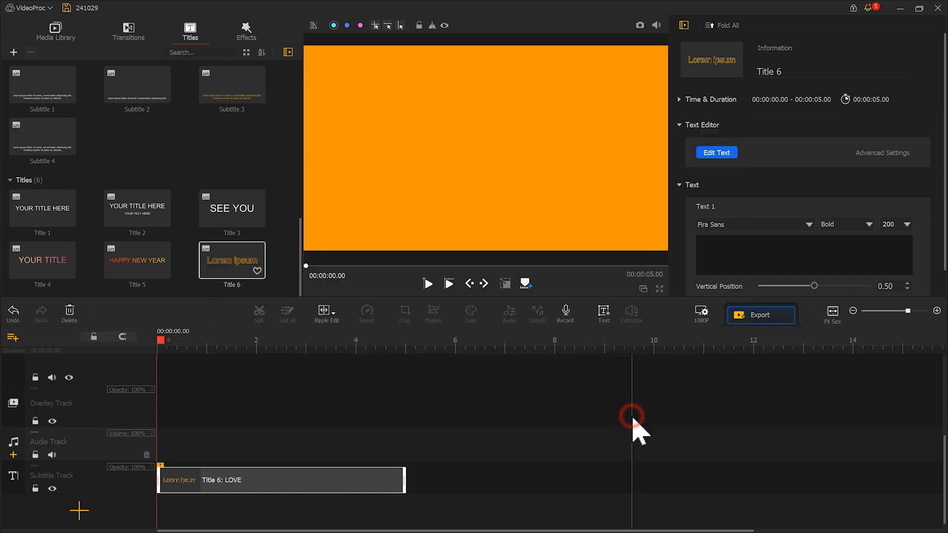
- Take a snapshot of the orange canvas and place snapshot 241029_1 at the start of the video track
left_click(641, 29)
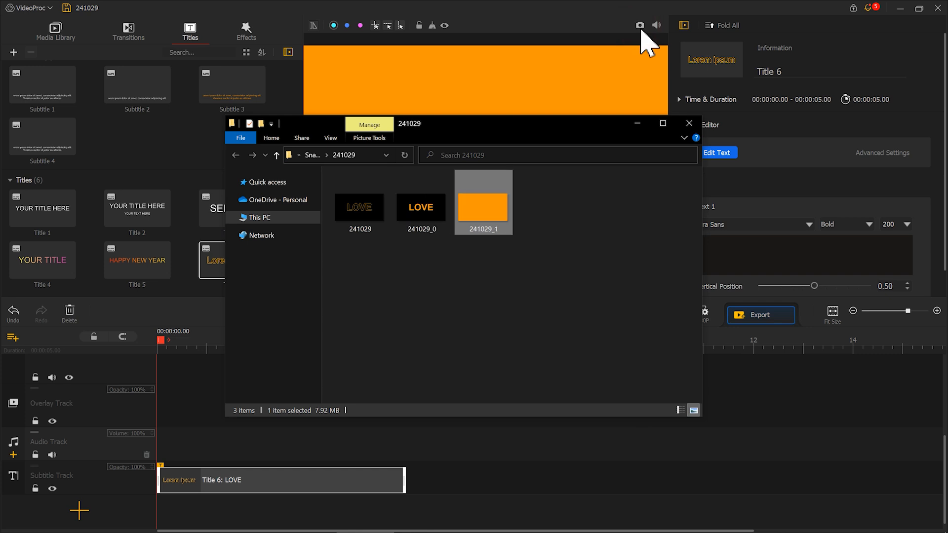
left_click_drag(483, 185, 469, 363)
- Set the project background to a custom bright green
left_click(705, 316)
left_click(371, 359)
left_click(343, 379)
left_click(403, 251)
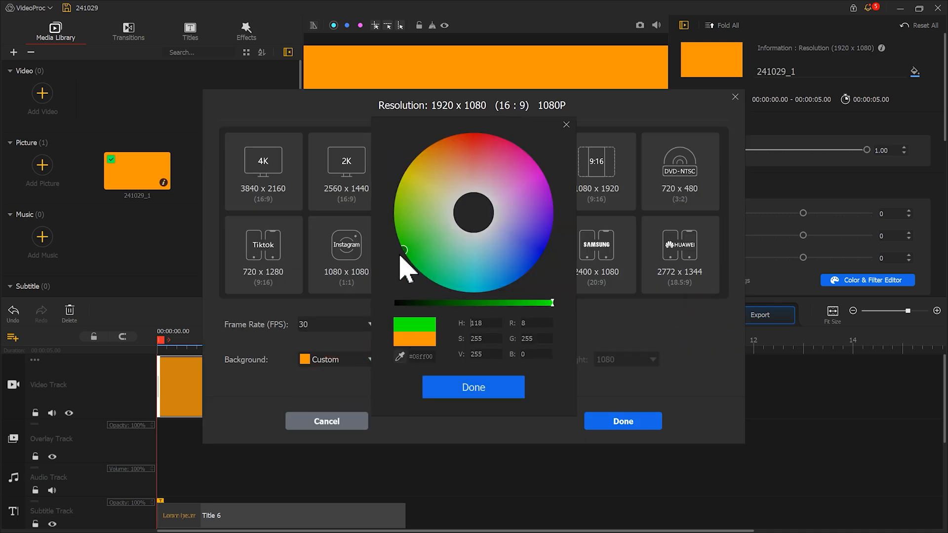
left_click(482, 387)
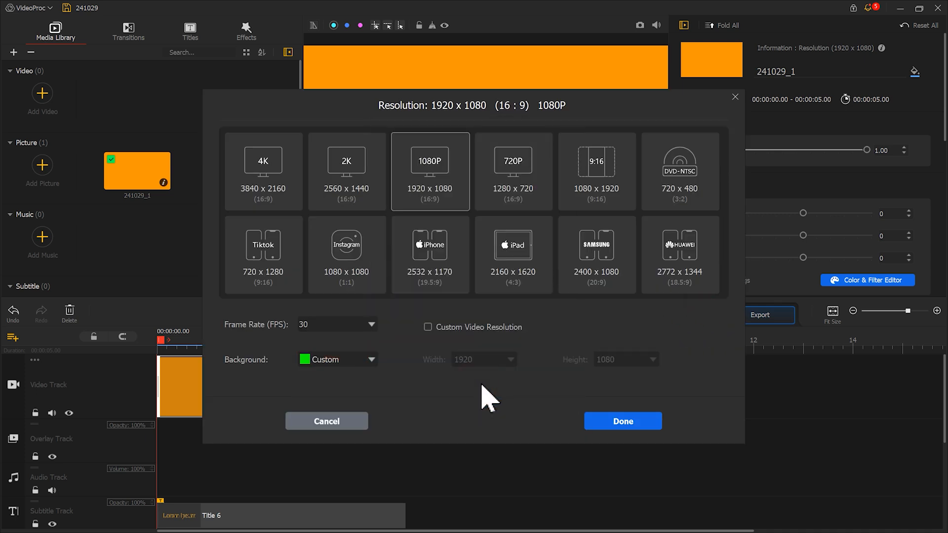
left_click(616, 423)
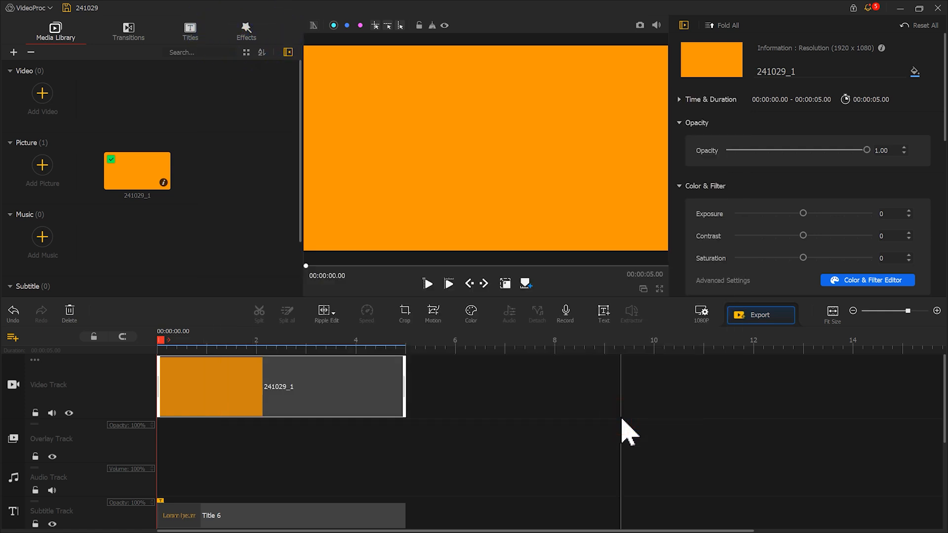
- Add a Circular Mask effect over the orange clip with radius 0.09 and gradient 0.05, and take a snapshot of the preview
left_click(255, 38)
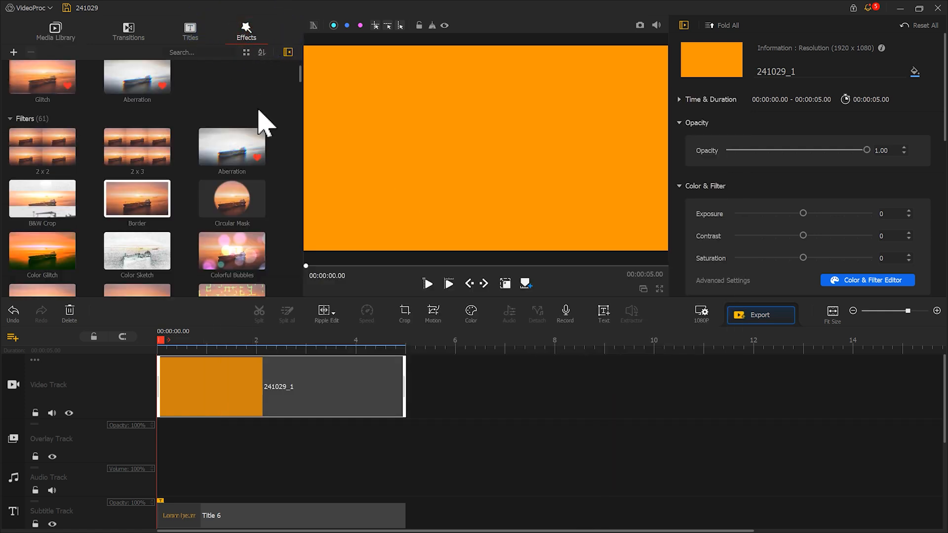
left_click_drag(241, 217, 163, 486)
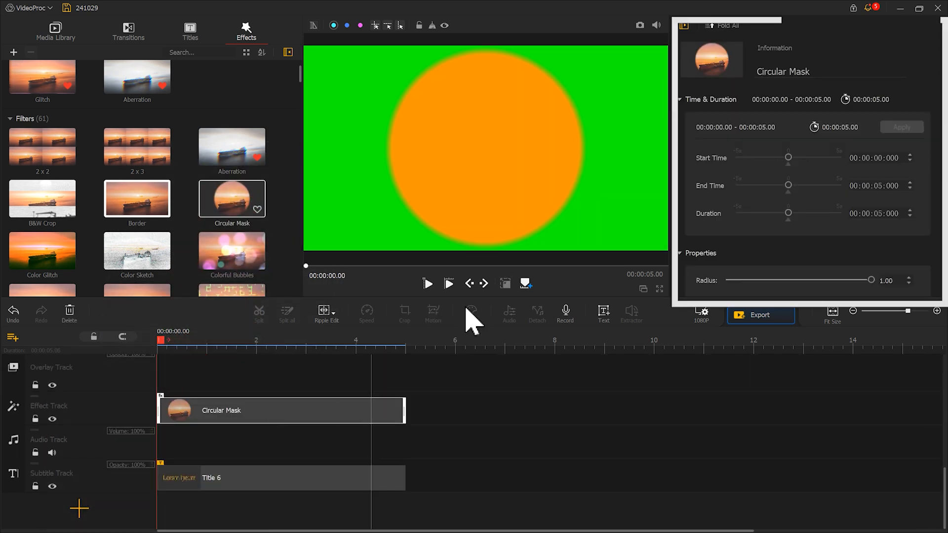
left_click_drag(943, 97, 944, 196)
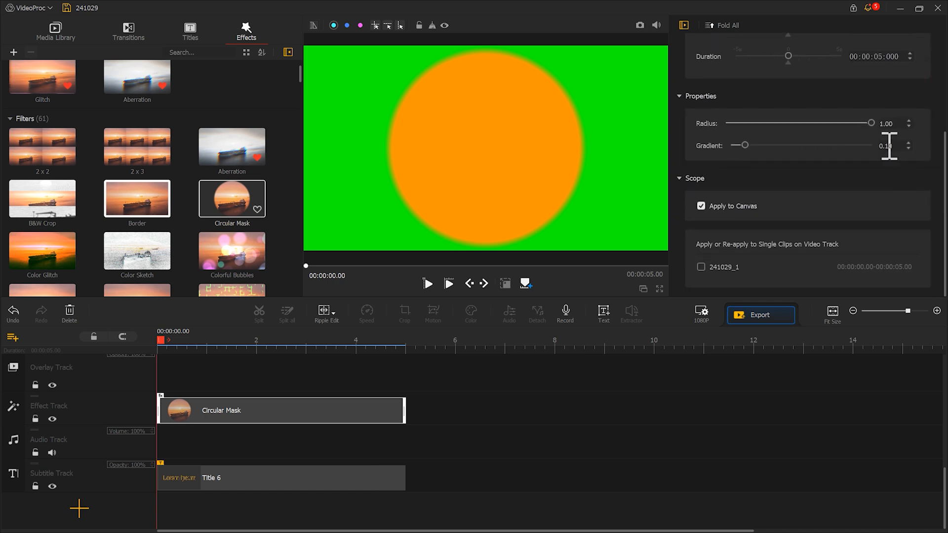
left_click_drag(872, 123, 739, 145)
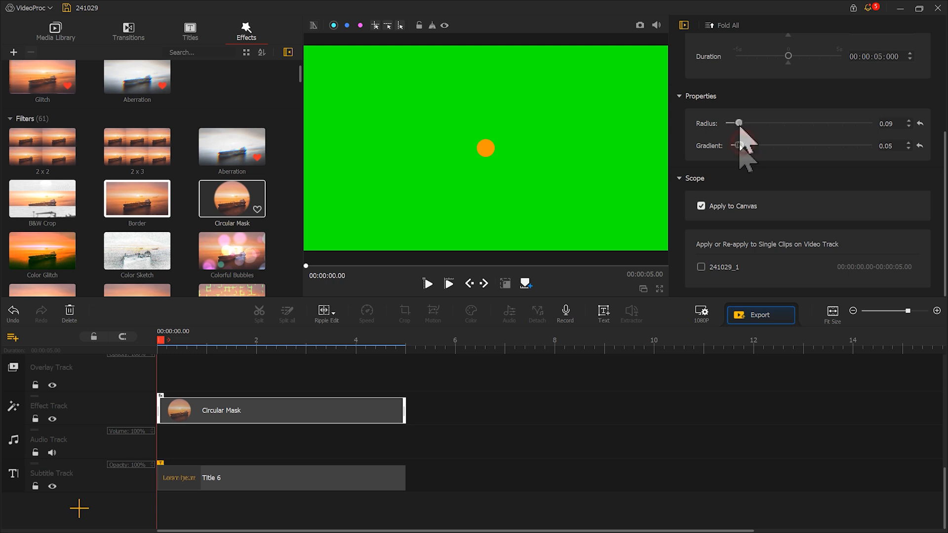
left_click(640, 25)
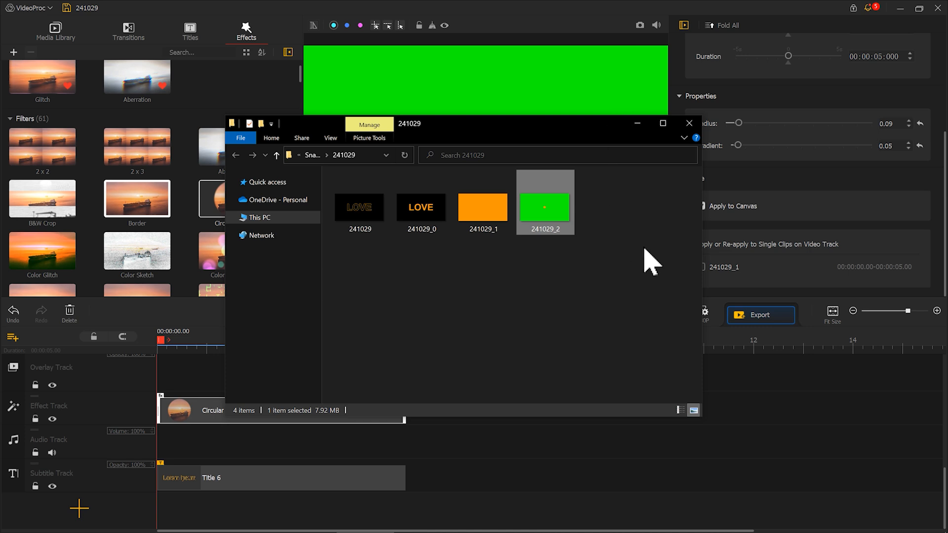
- Set the project background back to Black
left_click(709, 319)
left_click(367, 360)
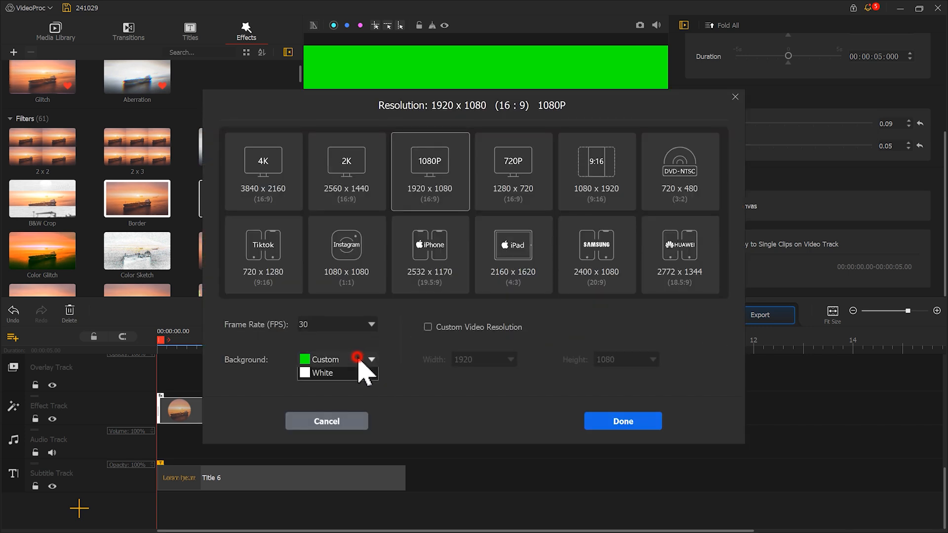
left_click(348, 391)
left_click(642, 432)
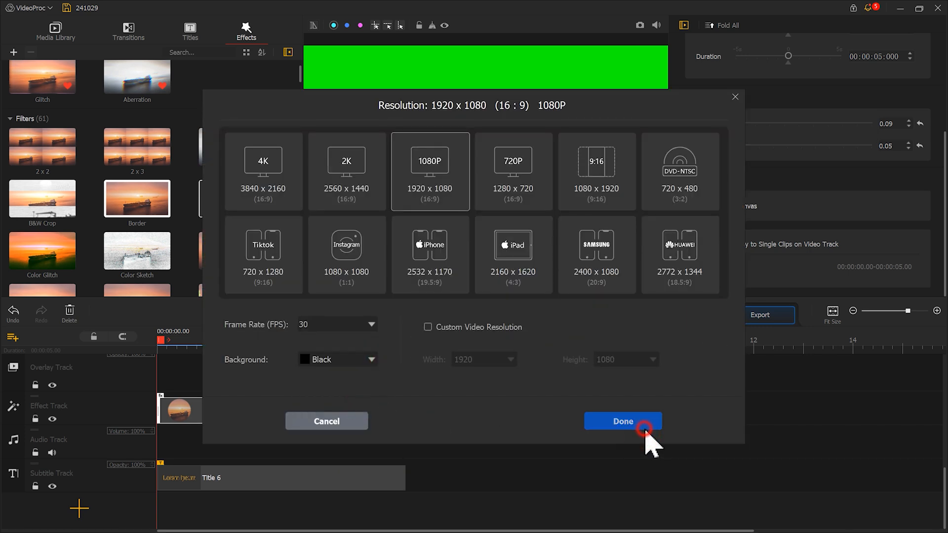
- Select all the clips on the timeline and delete them
left_click_drag(469, 498, 148, 360)
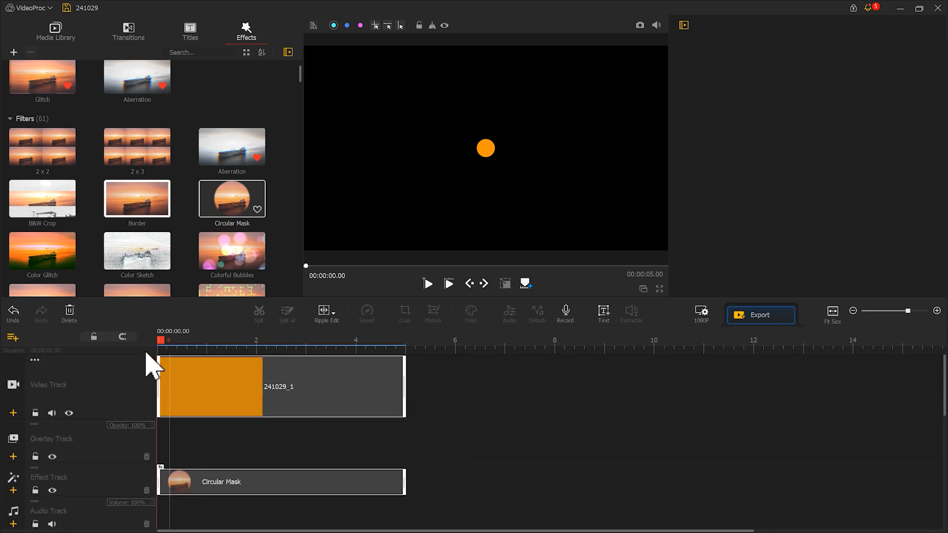
left_click(70, 311)
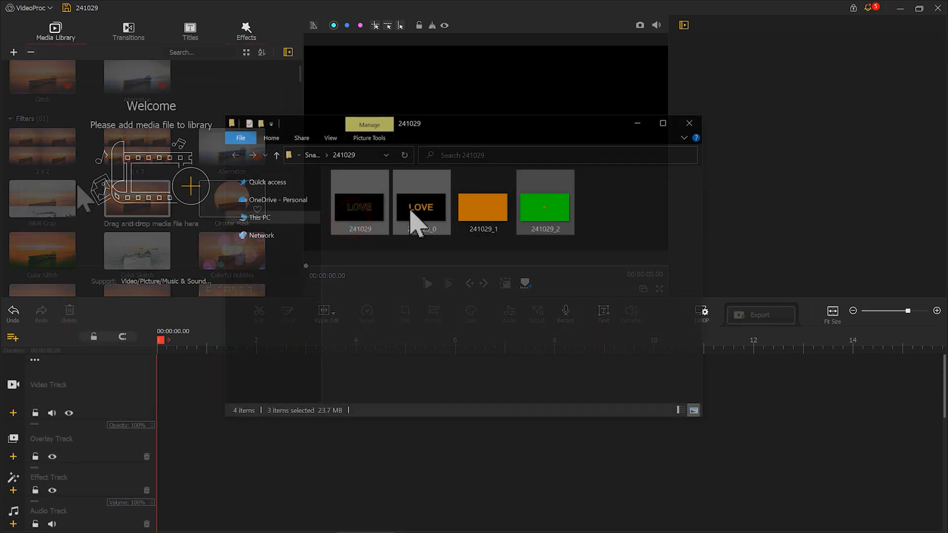
- Import snapshots 241029, 241029_0 and 241029_2 into the media library and place 241029_2 at the start of the overlay track
left_click_drag(413, 222, 132, 186)
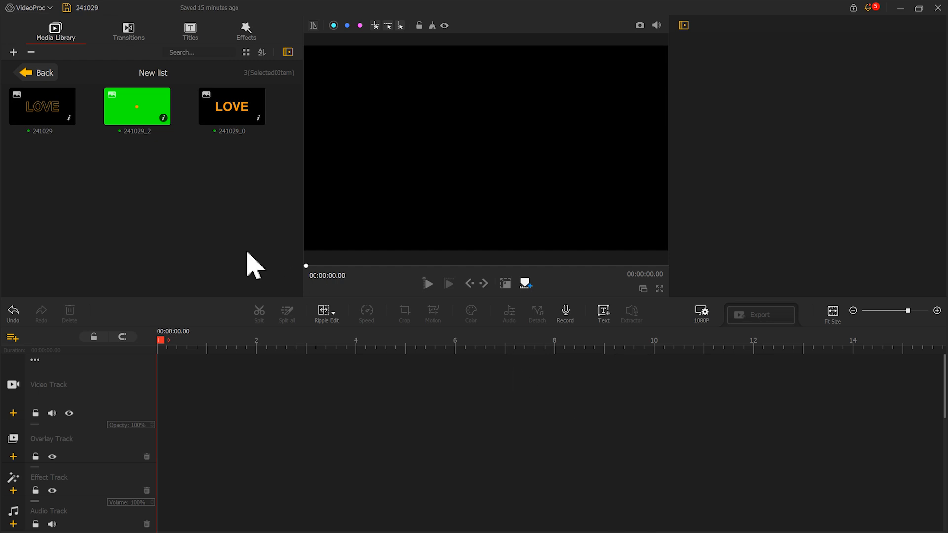
left_click_drag(141, 113, 164, 448)
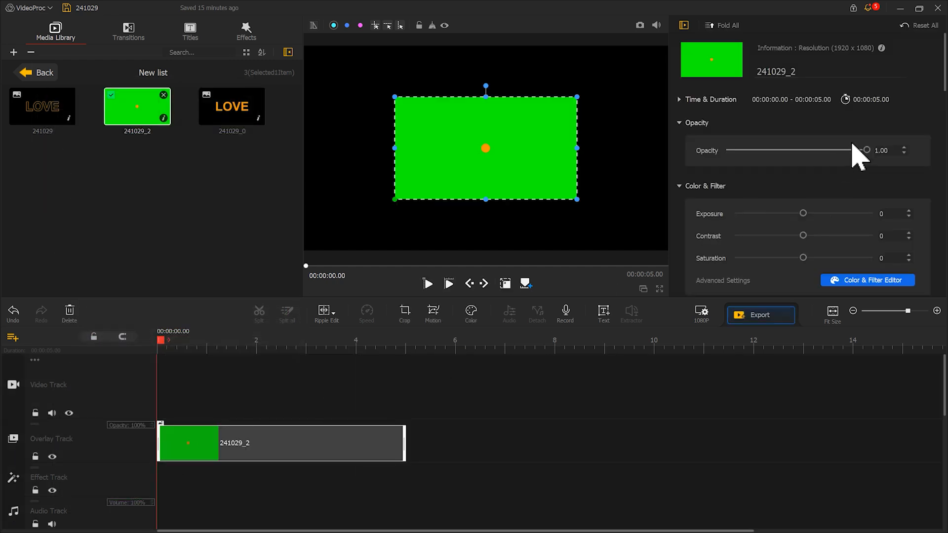
- Fit the 241029_2 overlay clip to the screen height and enable Chroma Key on its green background
scroll(858, 157, "down", 8)
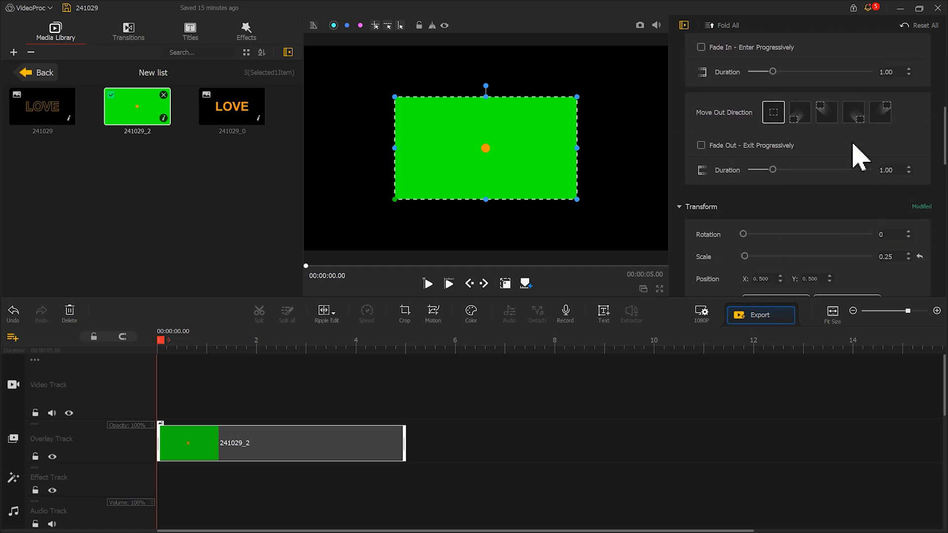
scroll(862, 151, "down", 3)
left_click(847, 191)
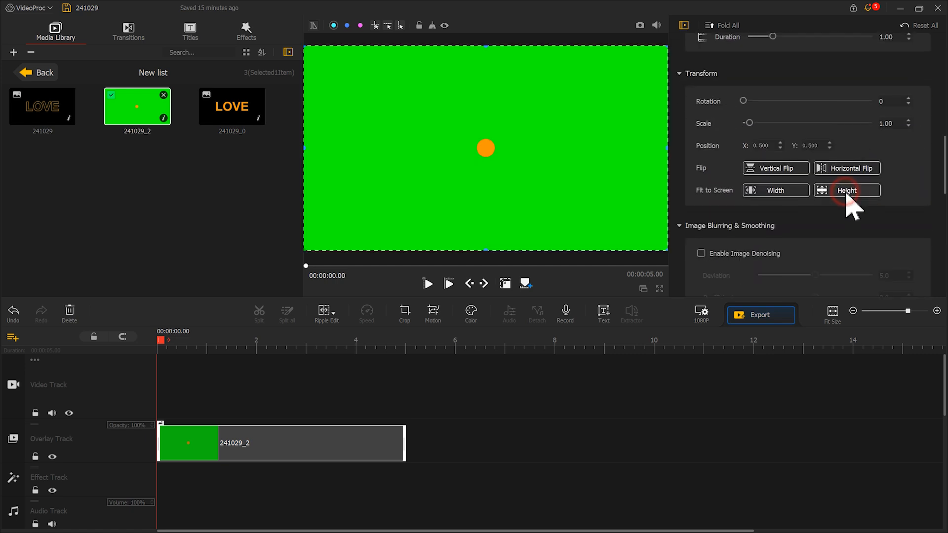
scroll(846, 198, "down", 10)
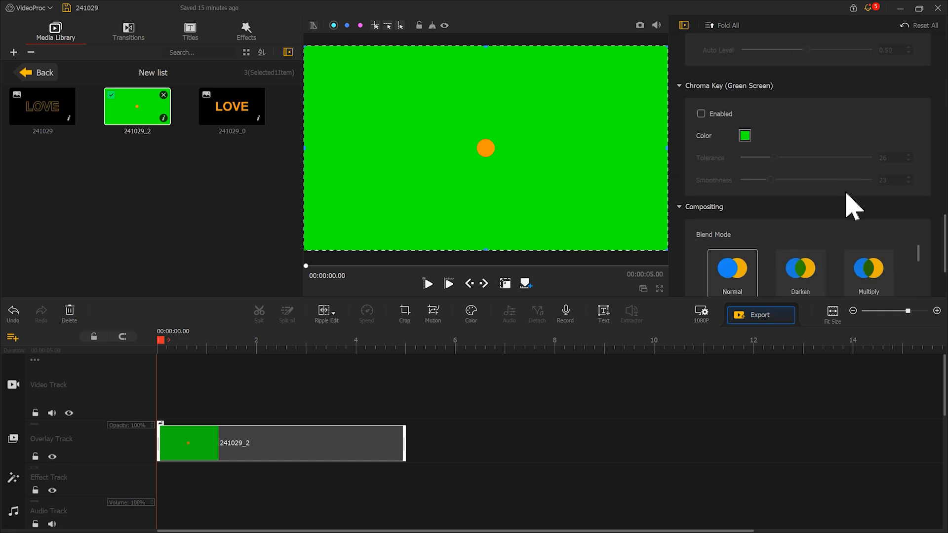
left_click(717, 47)
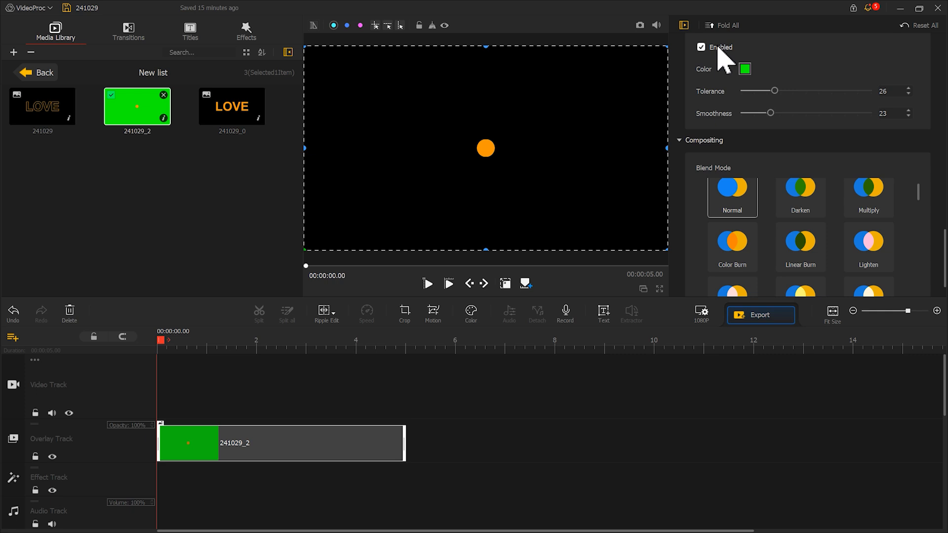
- Open the dot clip's motion settings and expand the first keyframe's frame to the full 1920x1080 image, centred at (960,540)
left_click(433, 314)
left_click(341, 303)
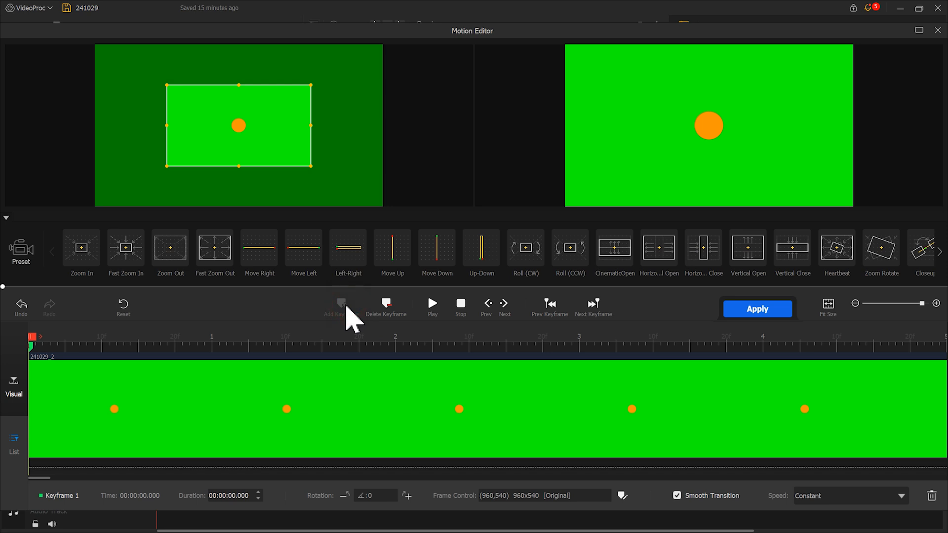
left_click_drag(276, 162, 182, 69)
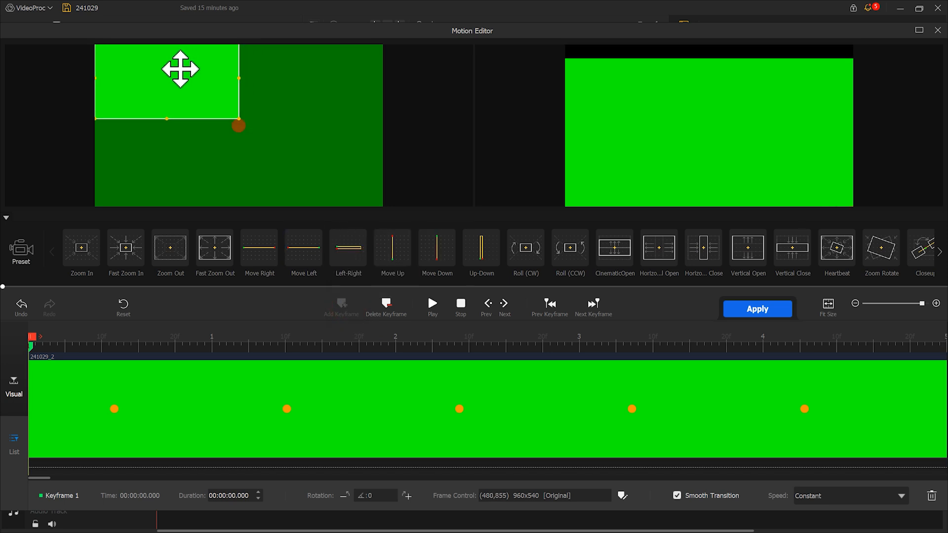
left_click_drag(239, 126, 355, 202)
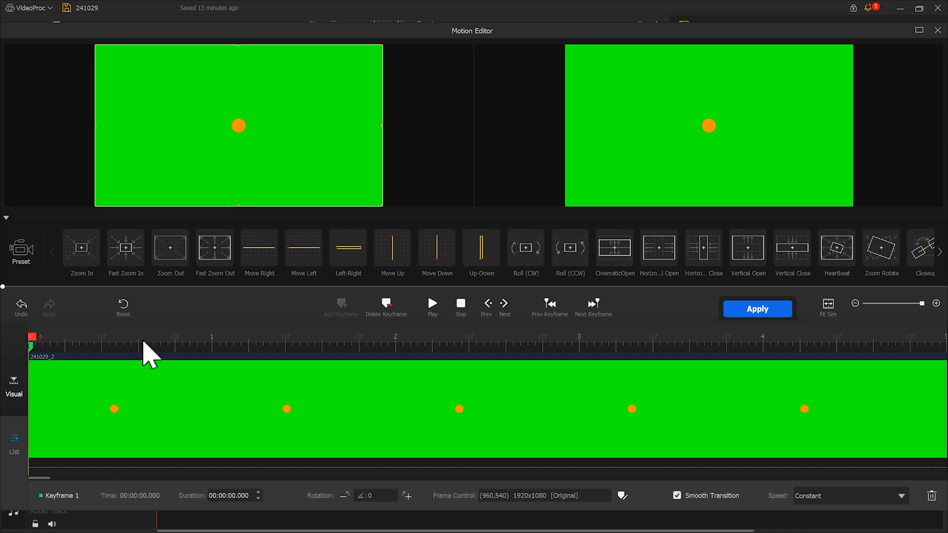
- Add a motion keyframe at 0.40 s, move its frame to about (1364,424) and set its speed to Speed Down
left_click(146, 340)
left_click_drag(150, 341, 105, 339)
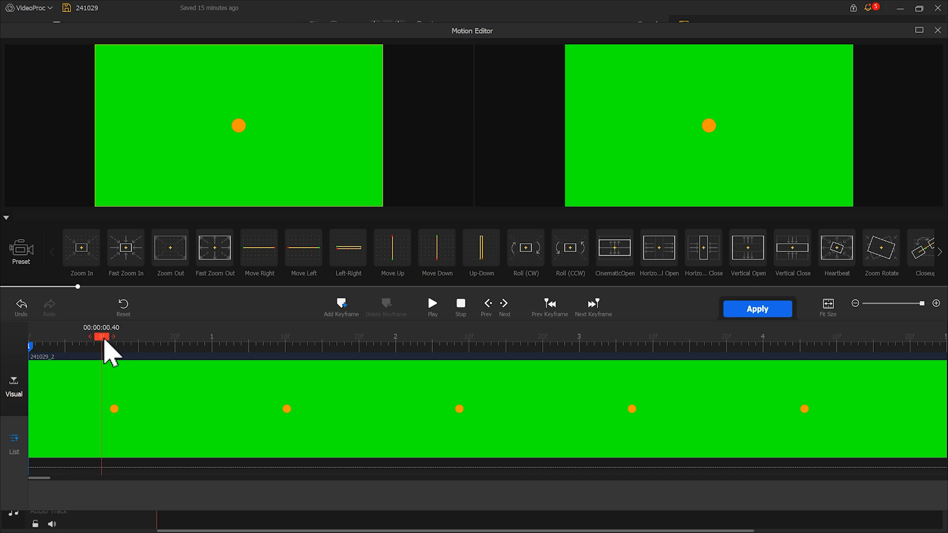
left_click(342, 305)
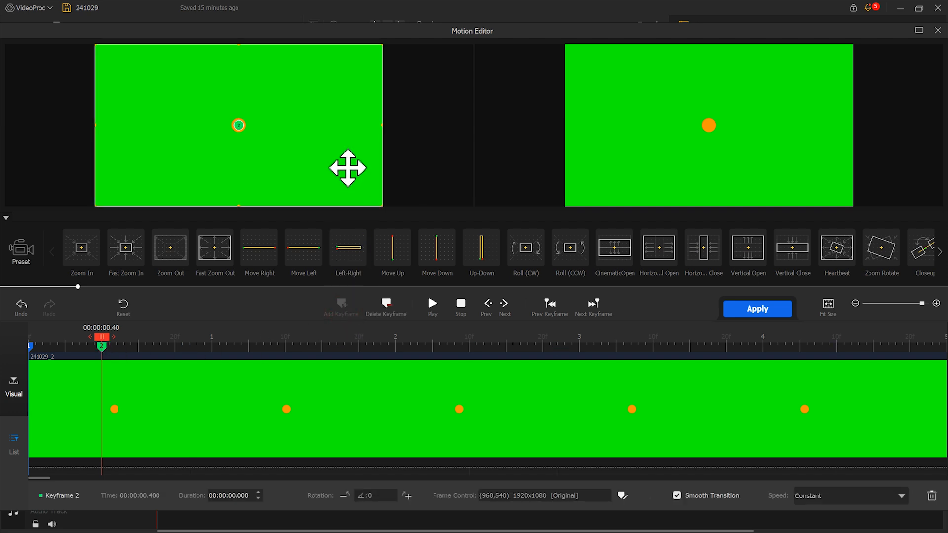
left_click_drag(304, 168, 362, 170)
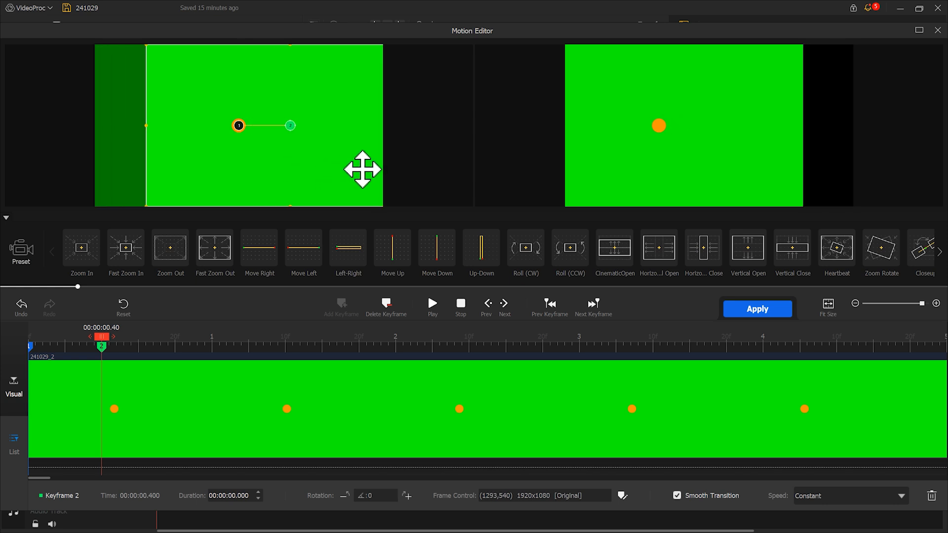
mouse_move(265, 177)
left_mouse_down()
mouse_move(288, 171)
mouse_move(265, 175)
left_mouse_up()
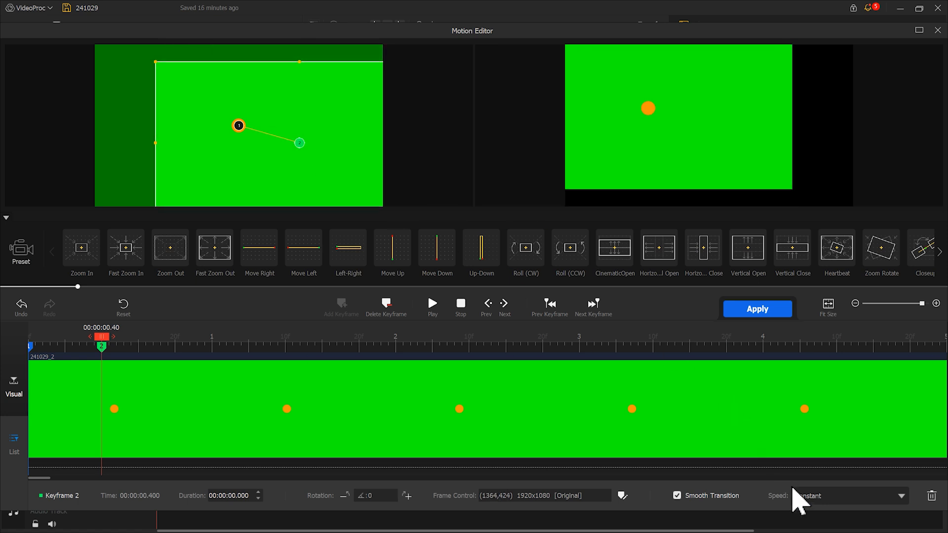
left_click(845, 509)
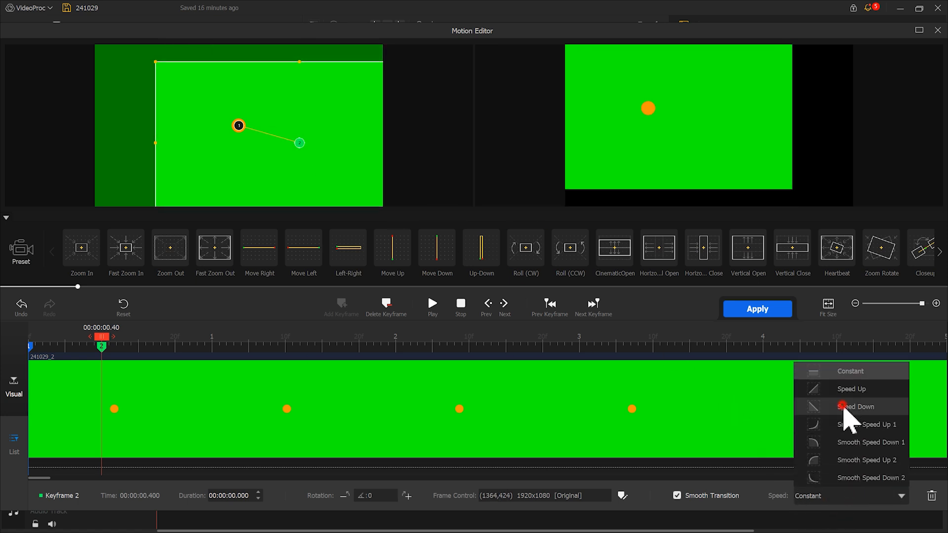
left_click(845, 413)
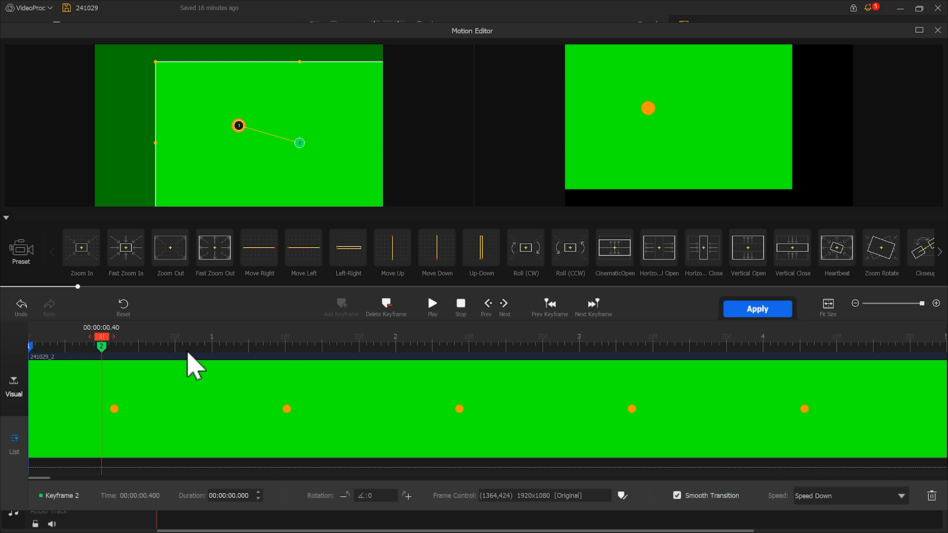
- Add a motion keyframe at 0.80 s, move its frame to about (1196,540) and set its speed to Speed Down
left_click(175, 351)
left_click(335, 305)
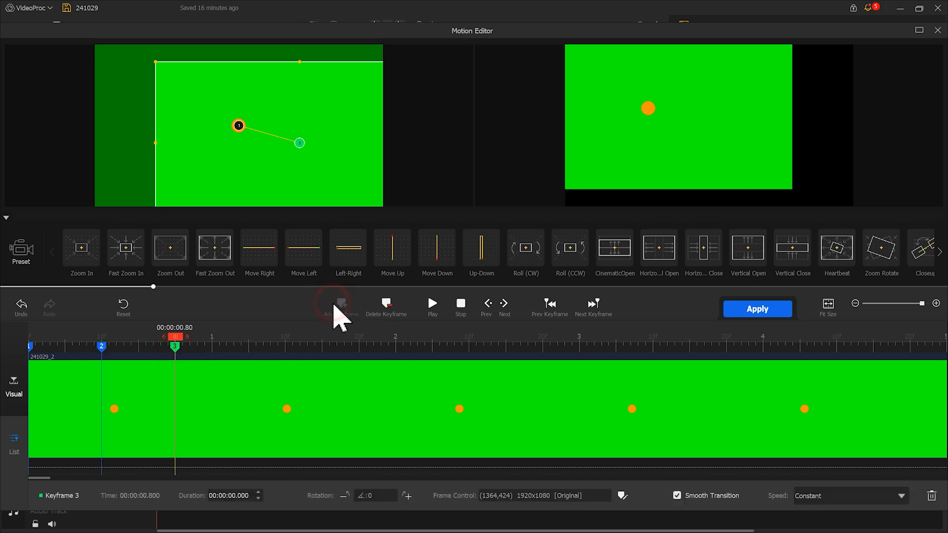
left_click_drag(320, 182, 295, 164)
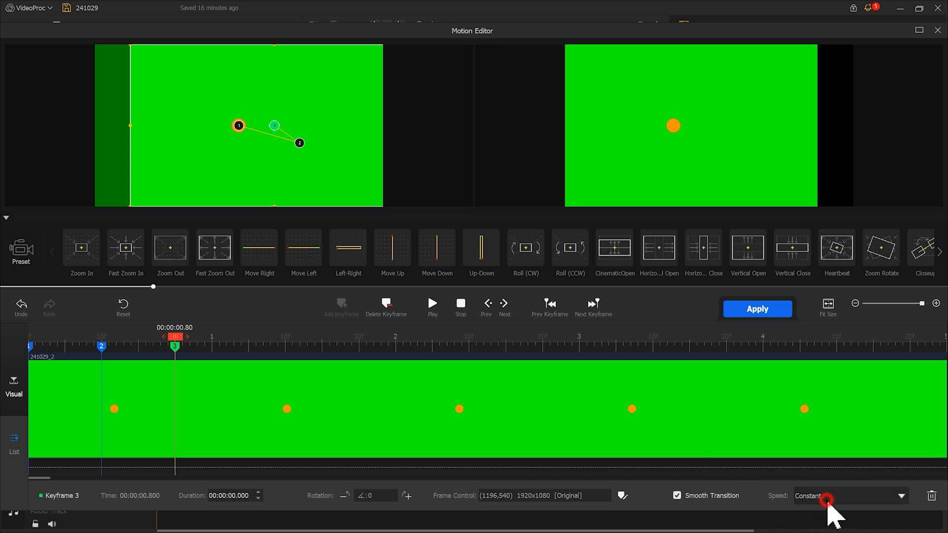
left_click(826, 500)
left_click(871, 408)
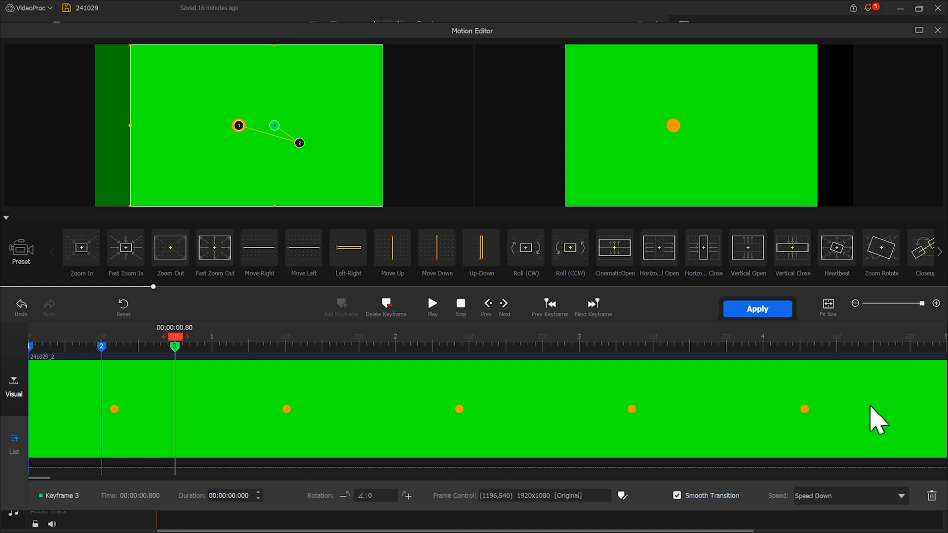
- Add a motion keyframe at 1.20 s, move its frame to about (1090,421) and set its speed to Speed Up
left_click(251, 348)
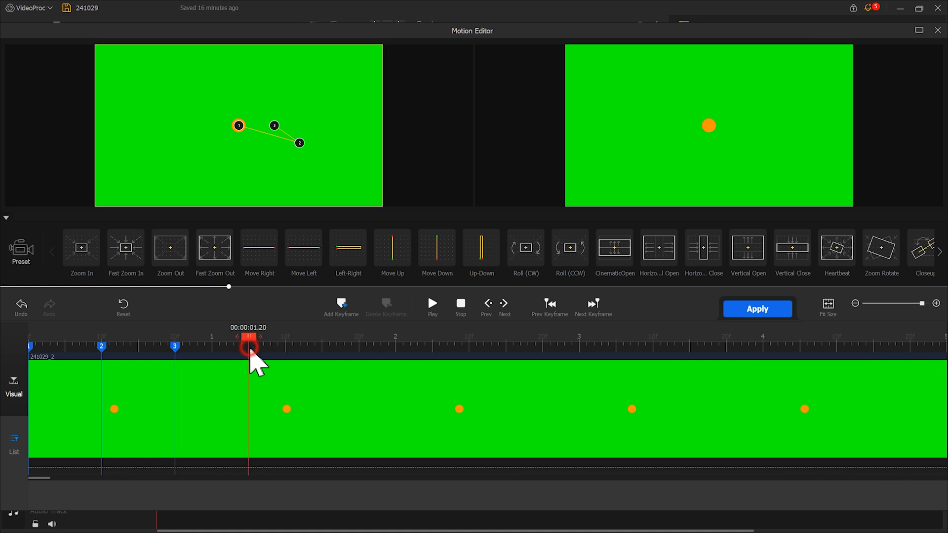
left_click(342, 305)
mouse_move(314, 158)
left_mouse_down()
mouse_move(319, 146)
mouse_move(311, 154)
left_mouse_up()
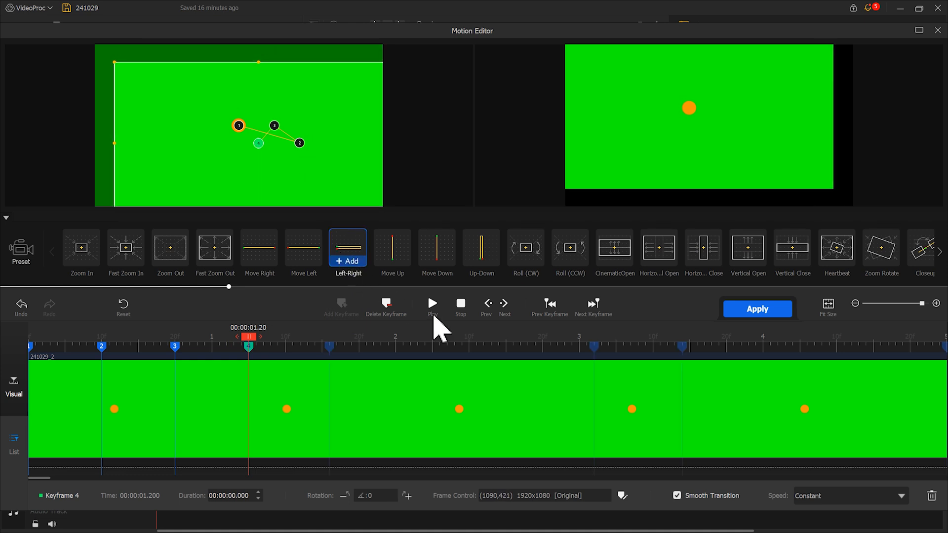
left_click(841, 497)
left_click(852, 389)
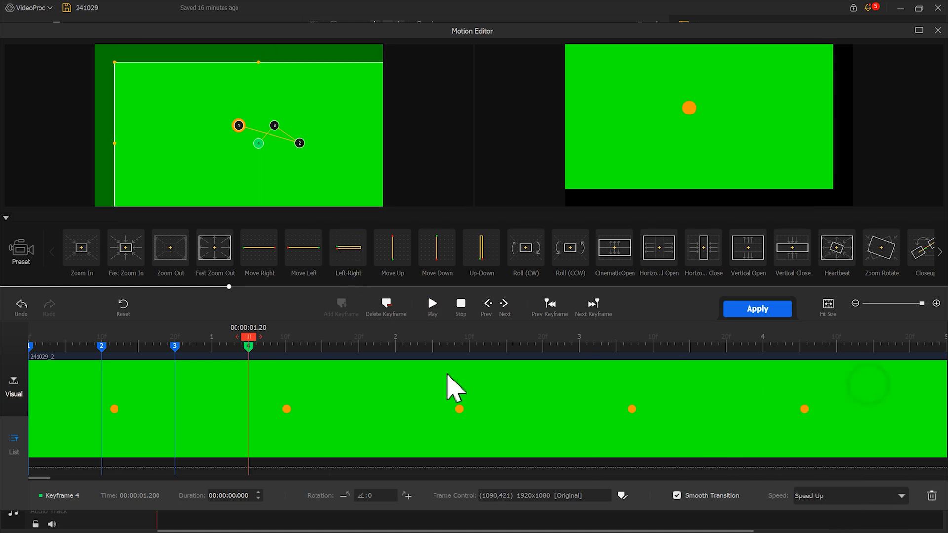
- Add a motion keyframe at 1.60 s with its frame at (960,540) and set its speed to Speed Down
left_click(322, 347)
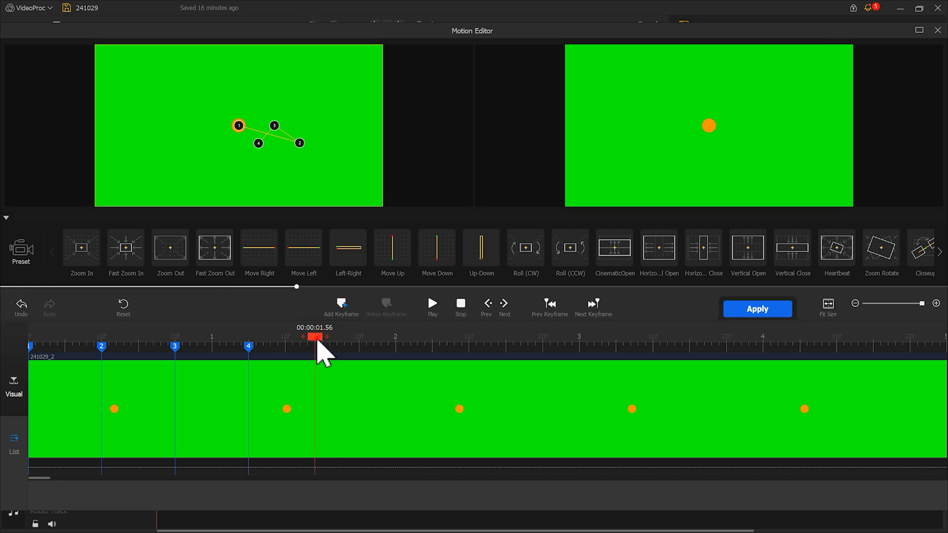
left_click_drag(319, 345, 322, 345)
left_click(341, 306)
left_click_drag(302, 176, 281, 157)
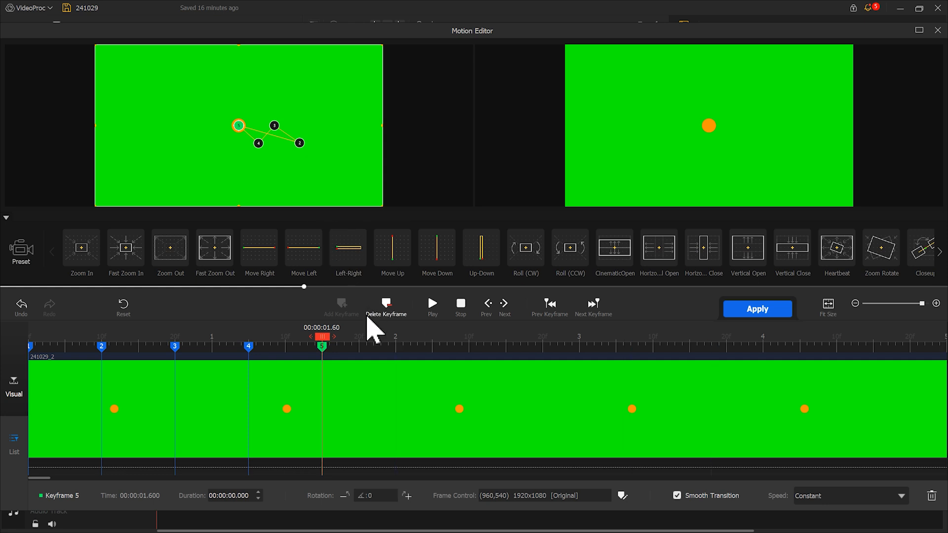
left_click(859, 493)
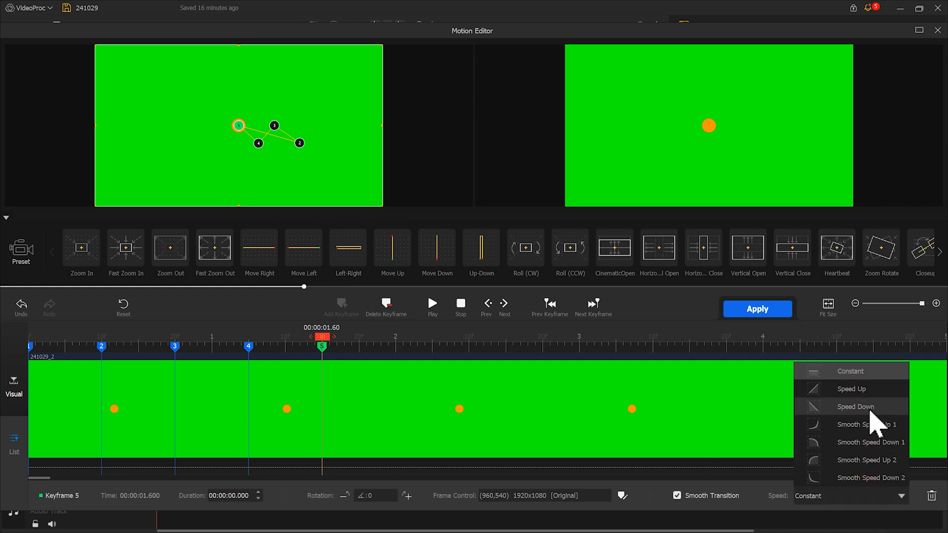
left_click(868, 408)
- Add a motion keyframe at 2.00 s and move its frame to about (829,409)
left_click_drag(322, 340, 395, 340)
left_click(344, 306)
left_click_drag(306, 173, 286, 193)
- Add a motion keyframe at 2.40 s and set its speed to Speed Down
left_click(469, 343)
left_click(344, 306)
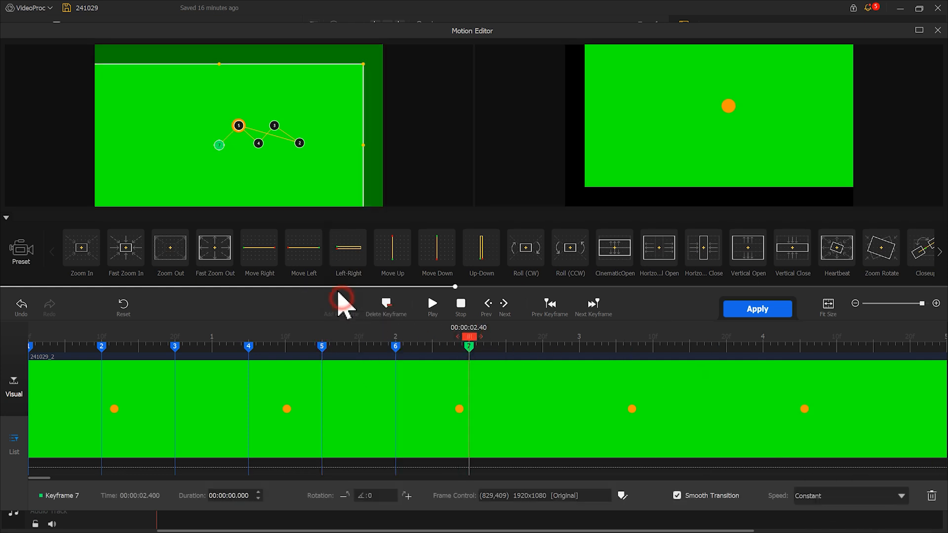
left_click(847, 494)
left_click(865, 406)
- Continue the zigzag path with motion keyframes at 2.80 s and 3.20 s, moving the latter's frame to about (424,540)
left_click(542, 341)
left_click_drag(268, 145, 252, 165)
left_click_drag(543, 338, 616, 339)
left_click(344, 306)
left_click_drag(254, 177, 229, 157)
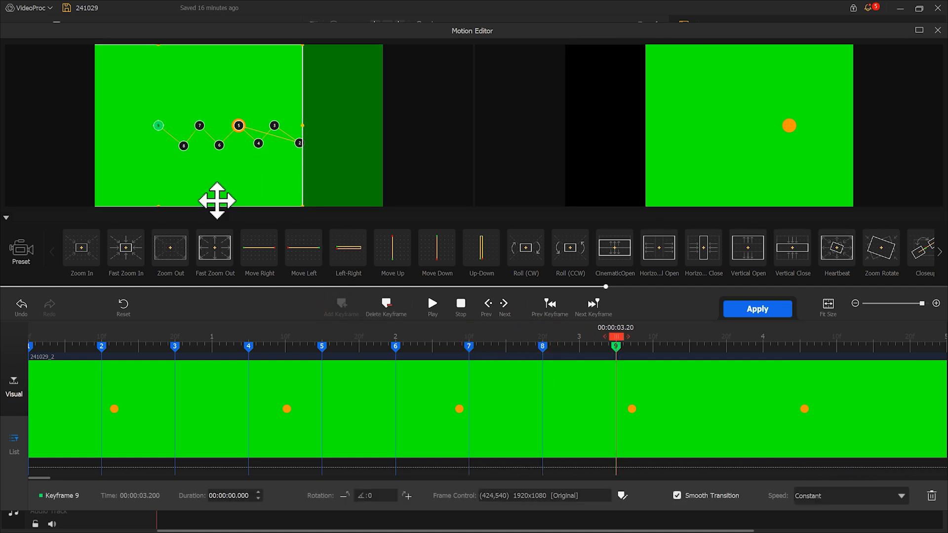
- Play the keyframed motion from the 0.40 s keyframe and apply it to the dot clip
left_click(101, 342)
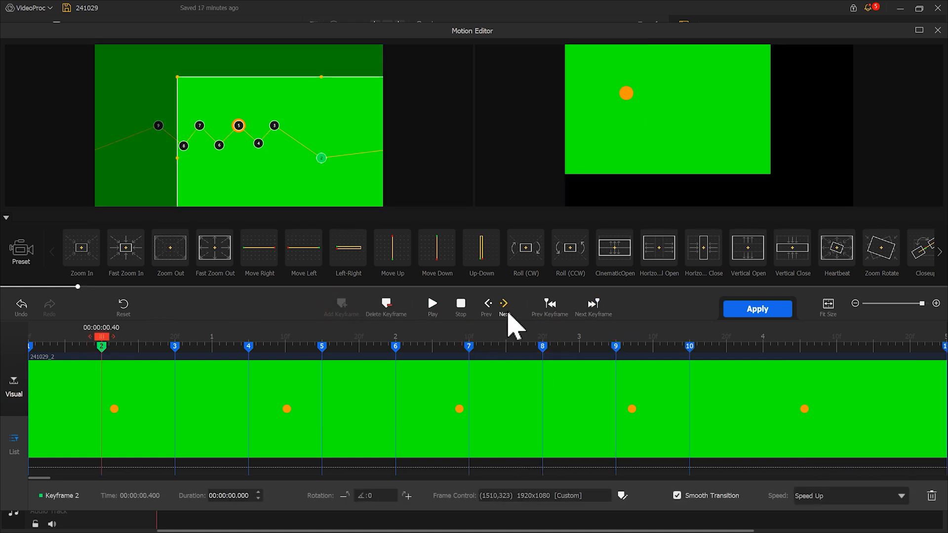
left_click(434, 307)
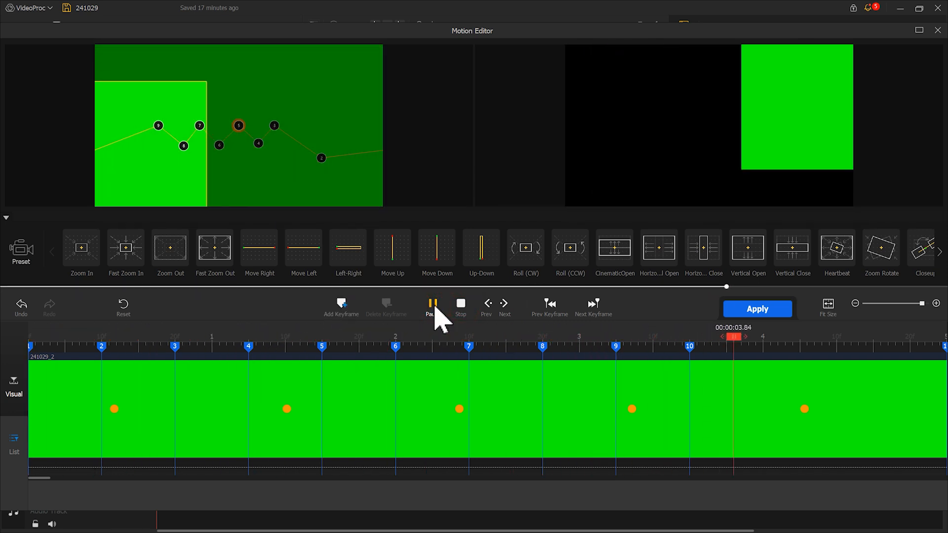
left_click(433, 306)
left_click(756, 310)
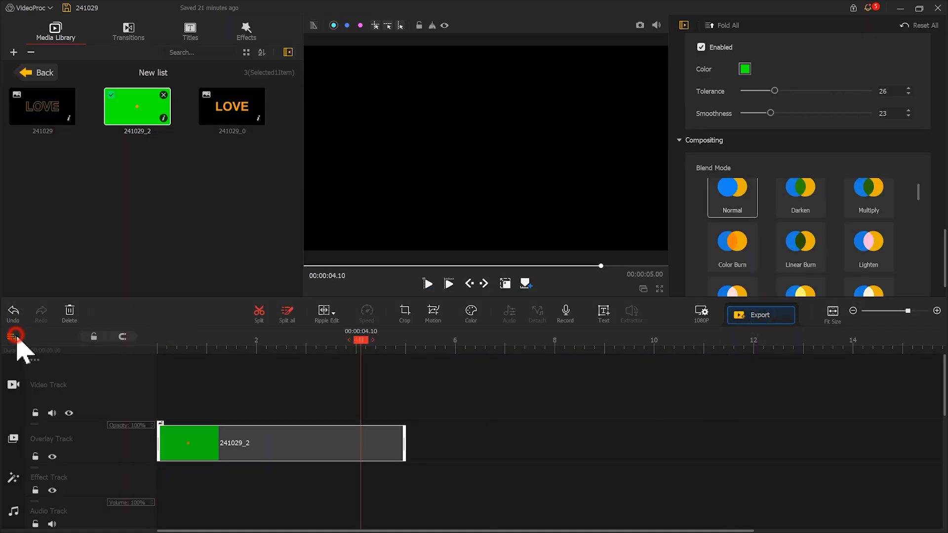
- Add several new overlay tracks to the timeline
scroll(19, 346, "down", 3)
left_click(15, 339)
left_click(30, 344)
left_click(16, 339)
left_click(30, 344)
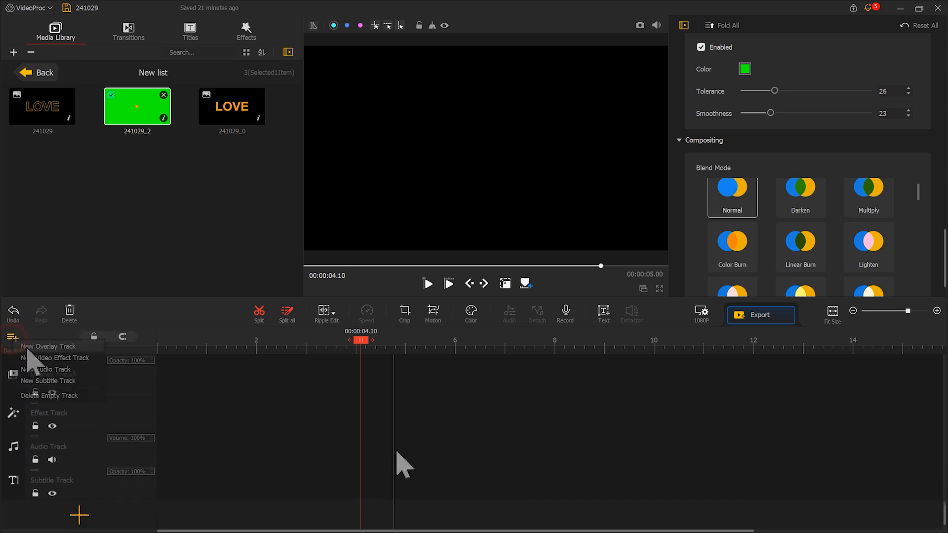
scroll(398, 452, "up", 4)
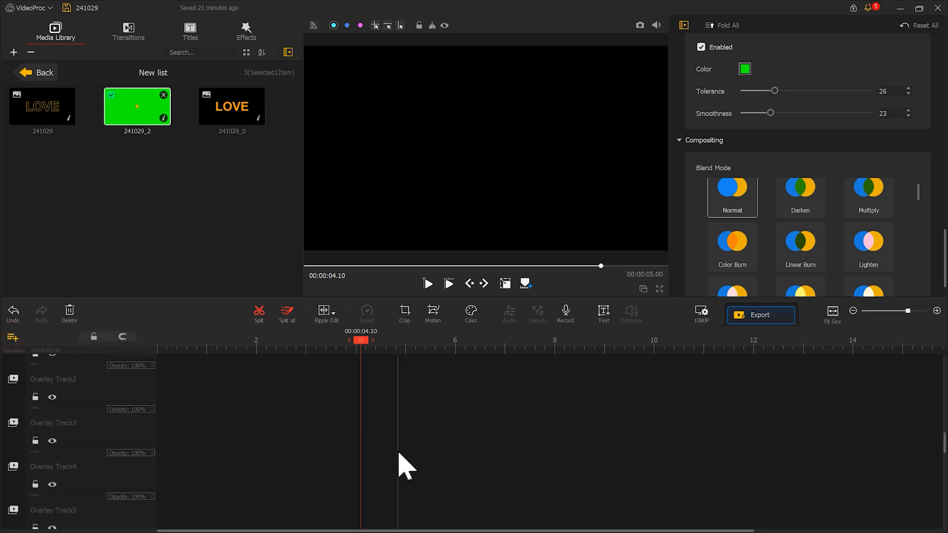
scroll(398, 453, "up", 3)
- Place the outlined LOVE image 241029 at the start of Overlay Track1 and fit it to the screen height
left_click_drag(54, 114, 153, 504)
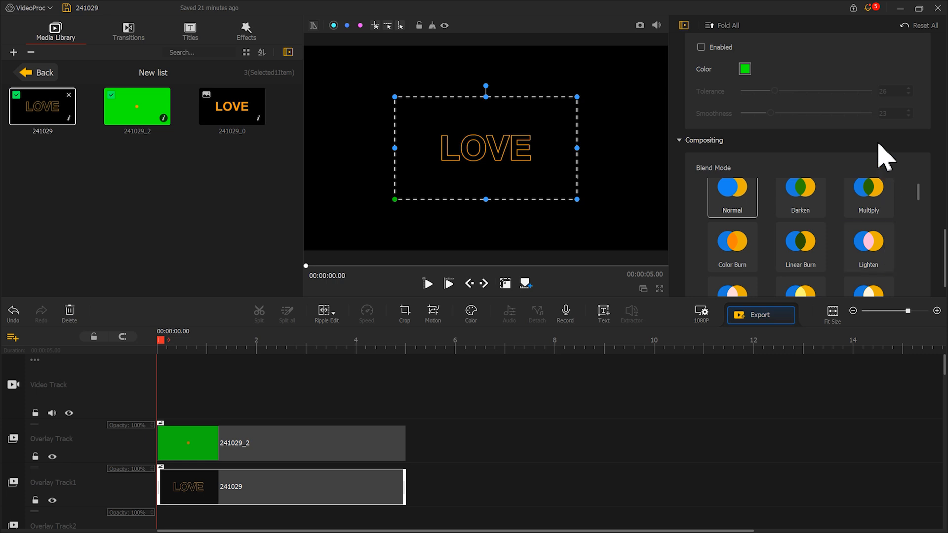
scroll(884, 157, "up", 6)
left_click(846, 103)
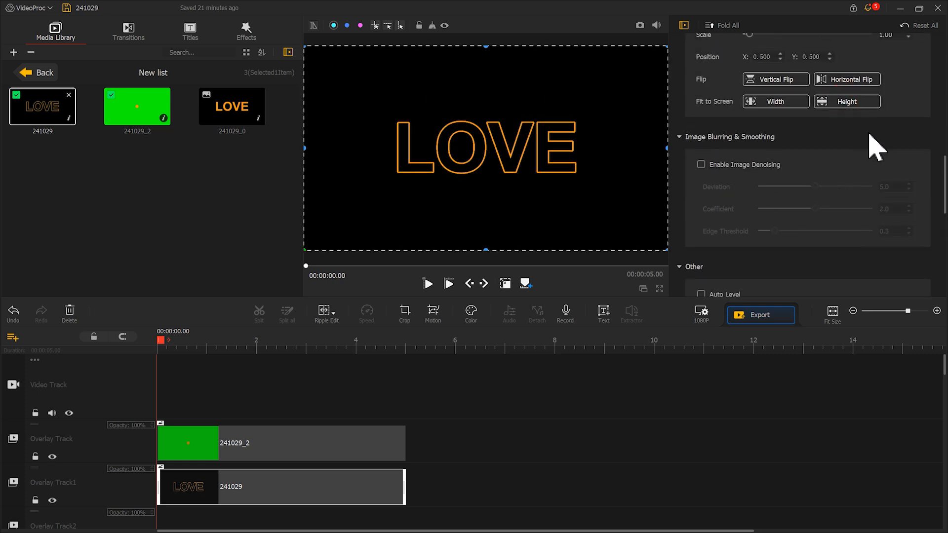
- Set the blend mode of the outlined LOVE clip on Overlay Track1 to Lighten
scroll(876, 148, "down", 7)
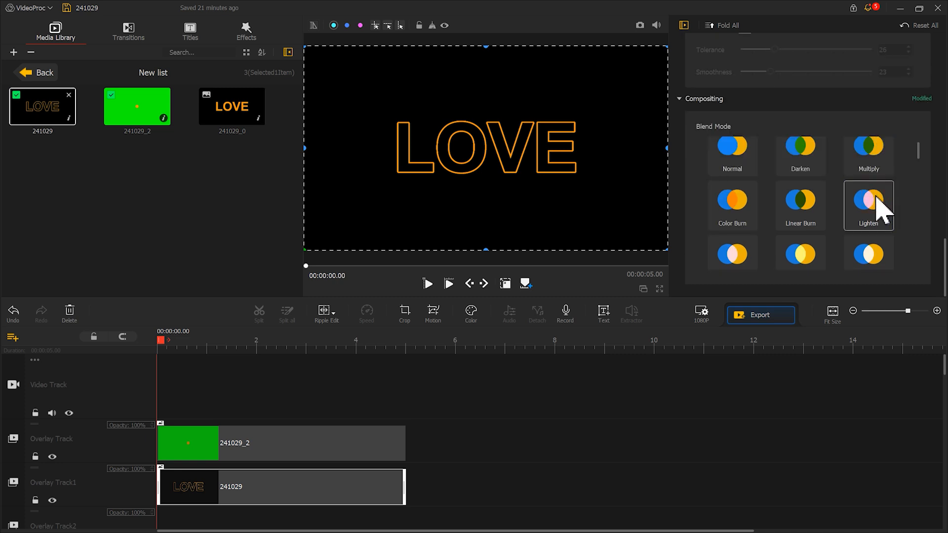
left_click(385, 283)
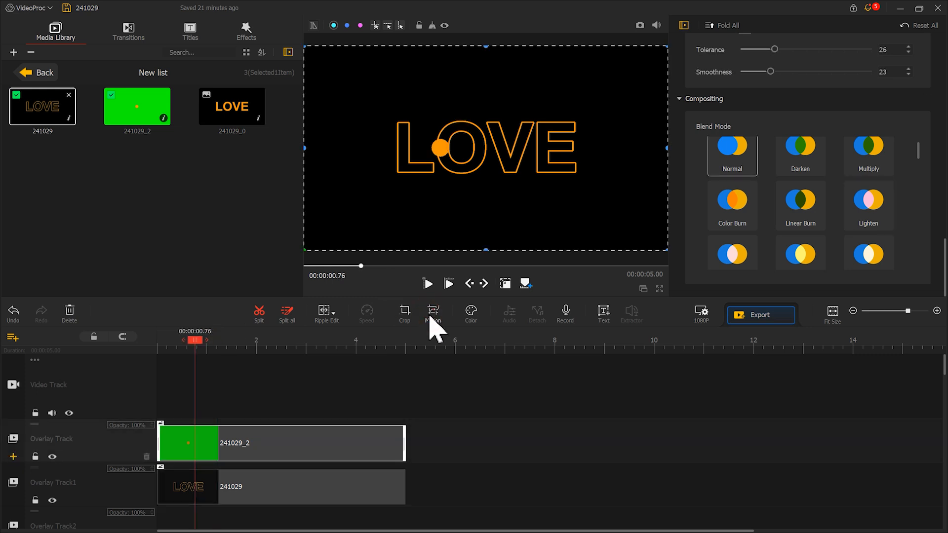
- Reposition motion keyframes 3 to 9 of the dot clip into a zigzag that bounces the dot on top of the letters
left_click(430, 319)
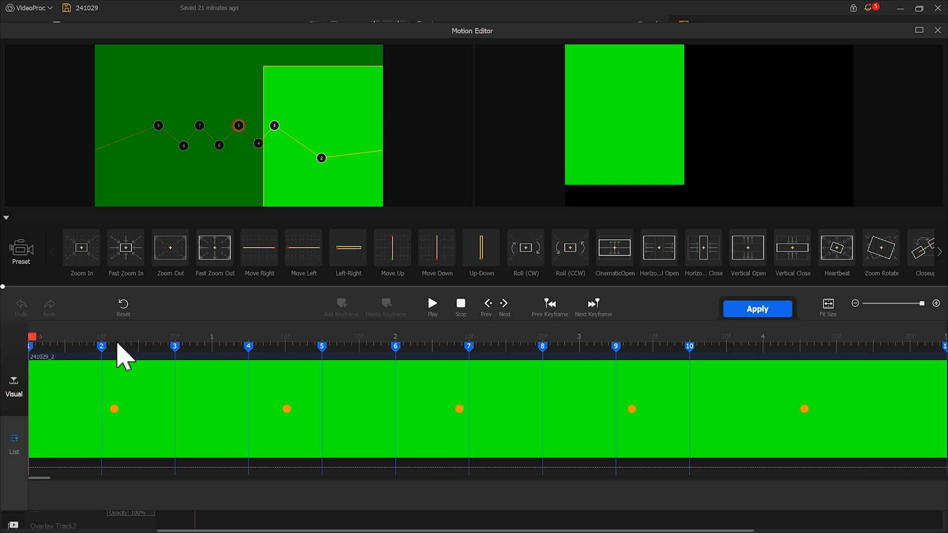
left_click(102, 347)
left_click(190, 179)
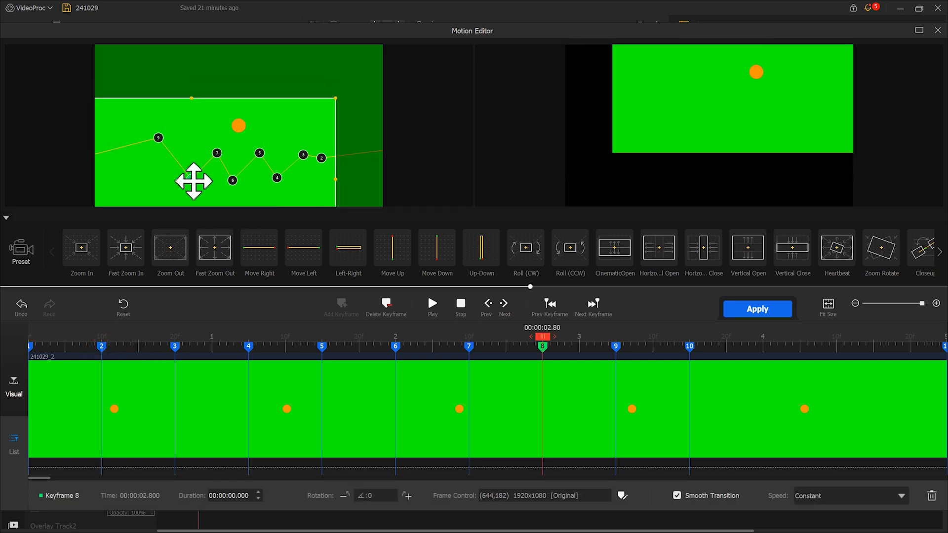
left_click_drag(158, 138, 173, 152)
left_click(757, 309)
- Fine-tune the positions of keyframes 8 and 9 in the dot clip's motion and play the animation
left_click_drag(201, 338, 320, 361)
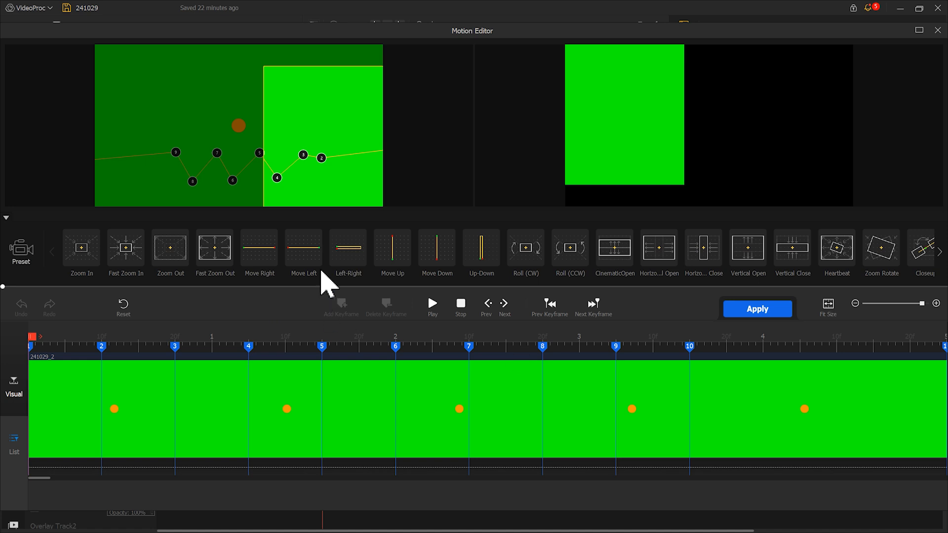
left_click(192, 181)
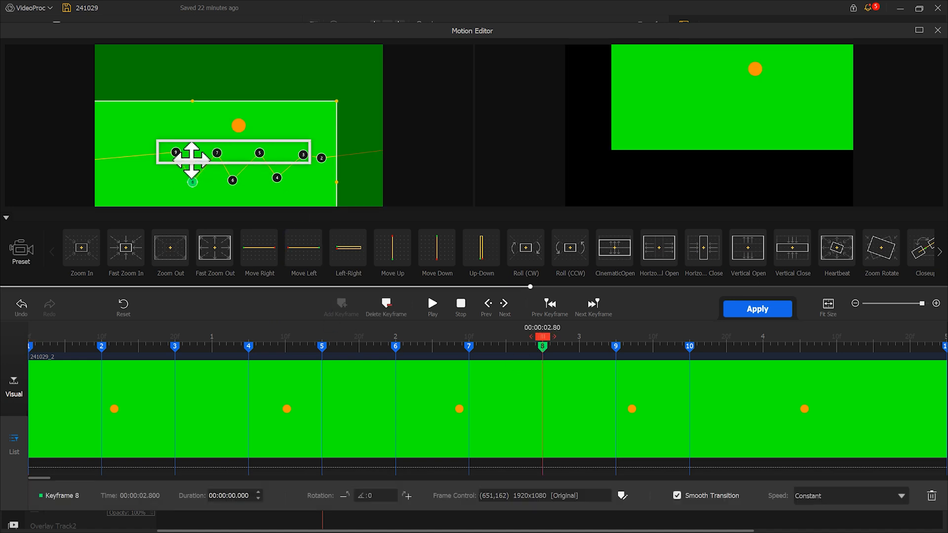
left_click(176, 152)
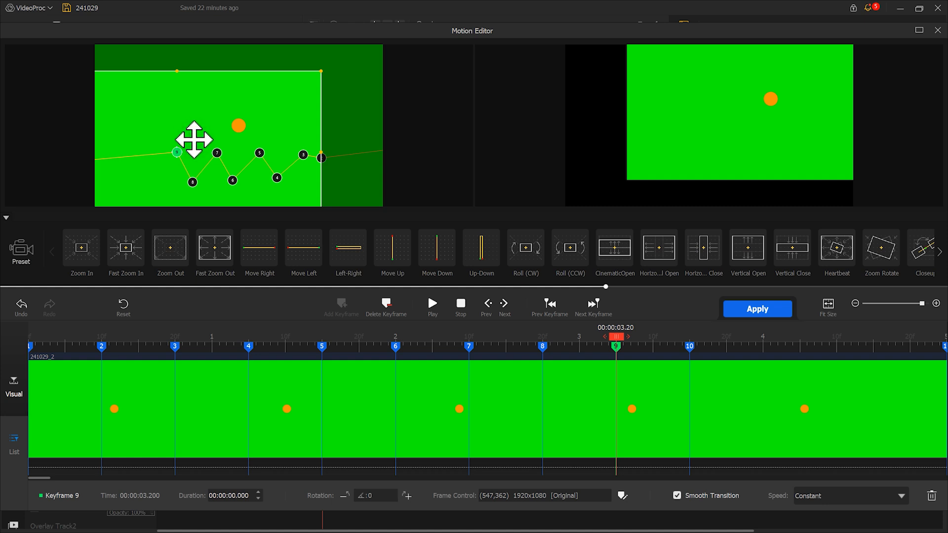
left_click_drag(195, 139, 186, 137)
left_click(764, 310)
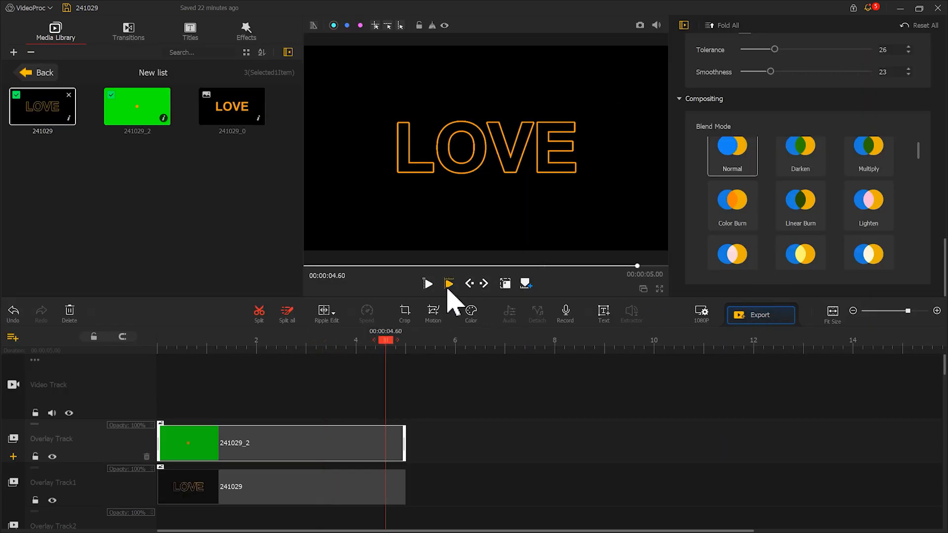
left_click(448, 289)
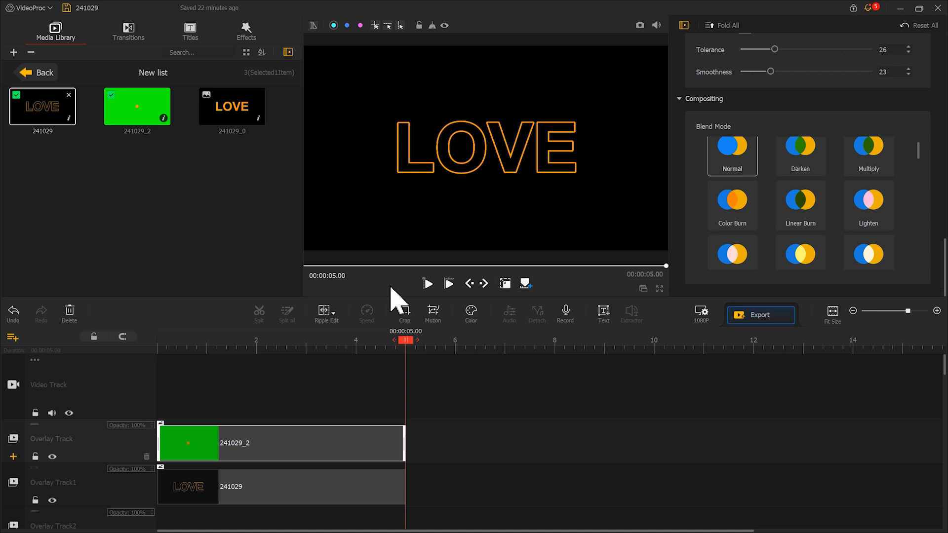
- Place the solid LOVE image 241029_0 at the start of Overlay Track2, fitted to the screen height with the Lighten blend mode
scroll(404, 419, "down", 3)
left_click_drag(243, 123, 167, 464)
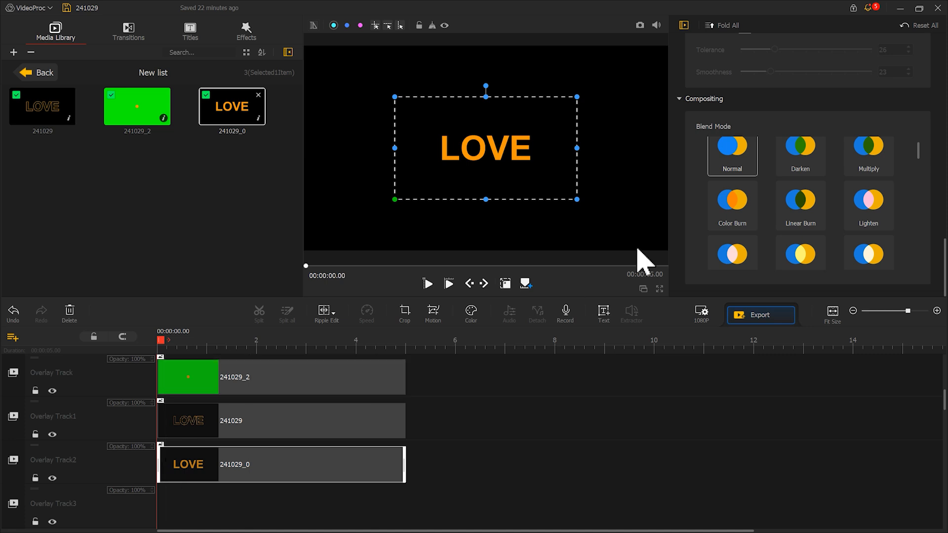
scroll(831, 95, "up", 8)
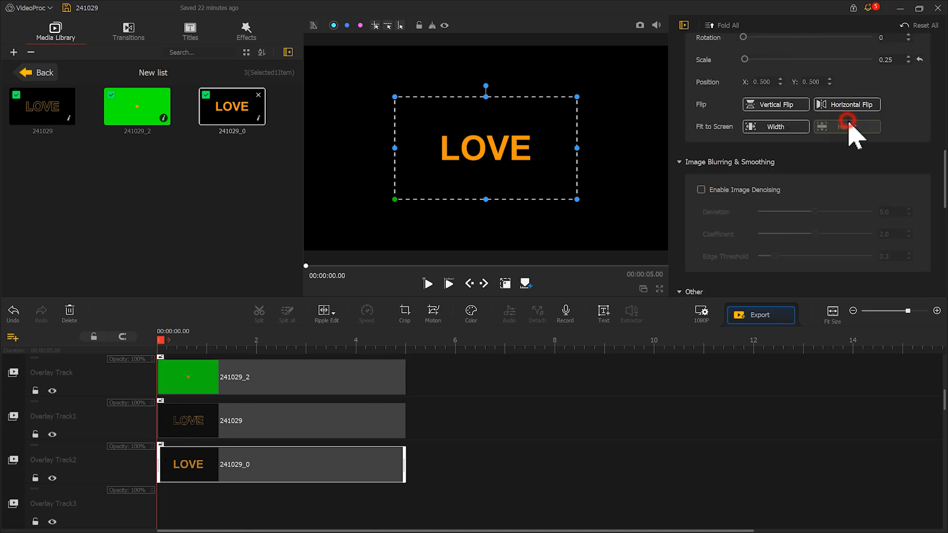
left_click(847, 127)
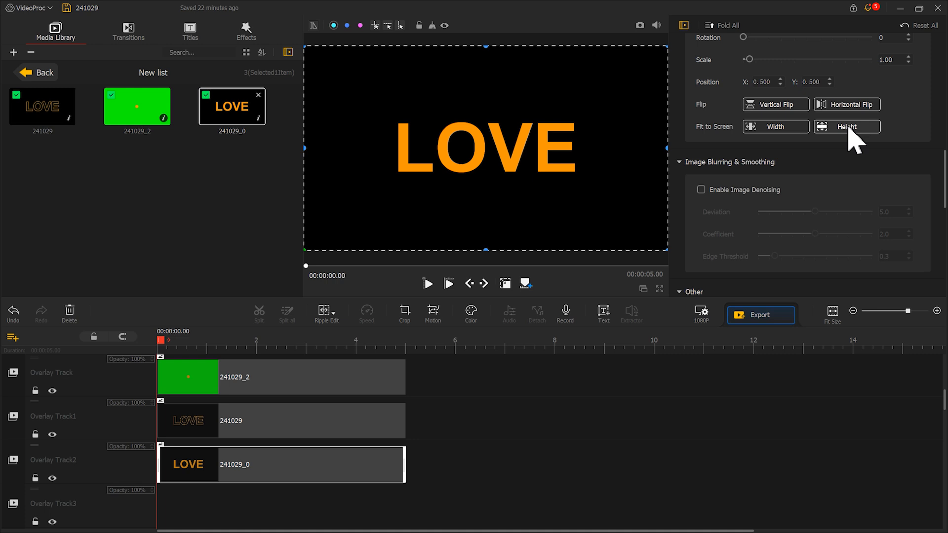
scroll(848, 131, "down", 8)
left_click(877, 210)
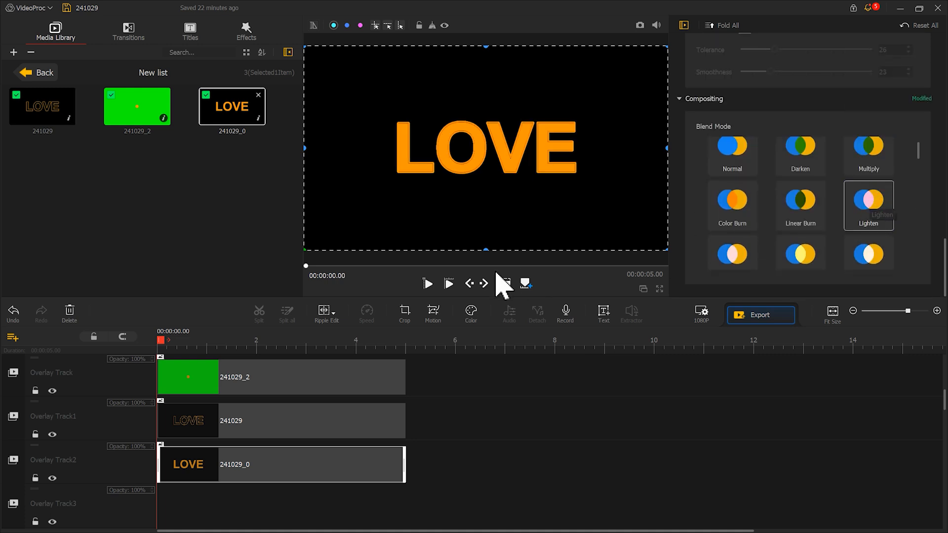
- Crop the Overlay Track2 image to the letter L, about 702 × 1079, and place it over the outlined L
left_click(409, 320)
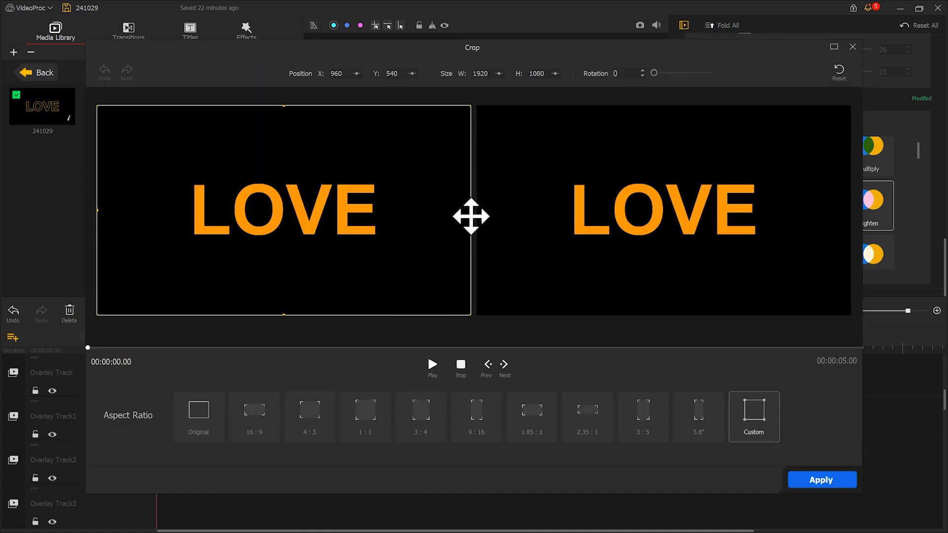
left_click_drag(470, 213, 232, 242)
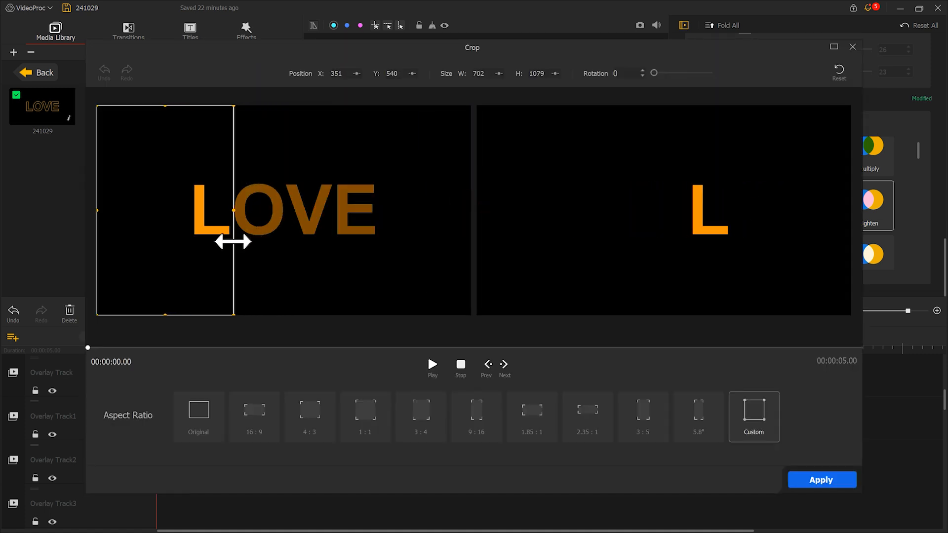
left_click(821, 480)
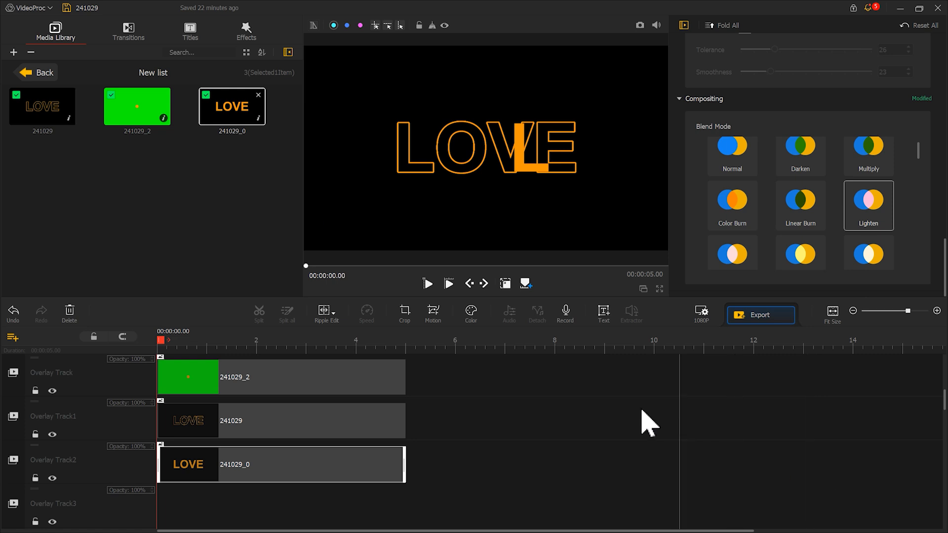
left_click_drag(509, 232, 404, 244)
- Shift the L clip on Overlay Track2 to start at about 0.63 s, as the dot lands on the L, and preview the timing
left_click_drag(168, 346, 205, 360)
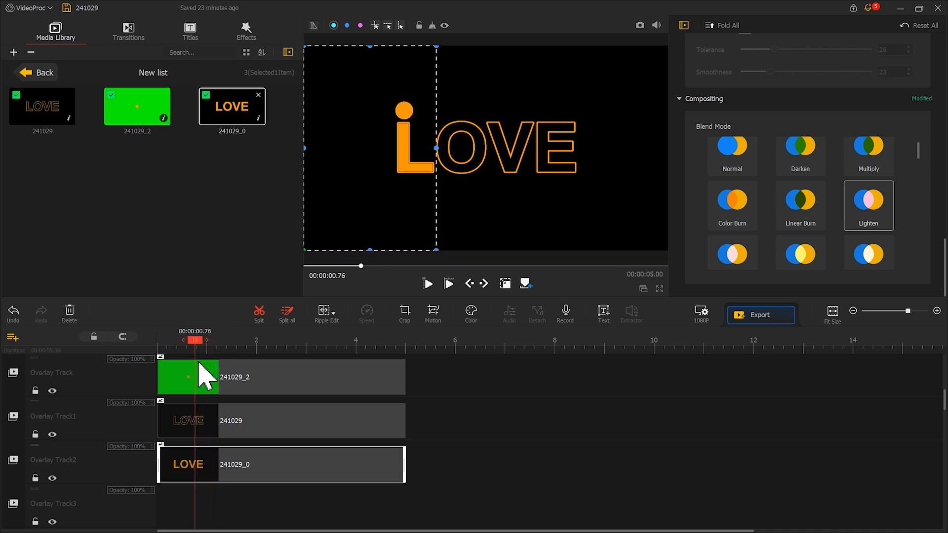
left_click_drag(190, 469, 222, 474)
left_click(448, 284)
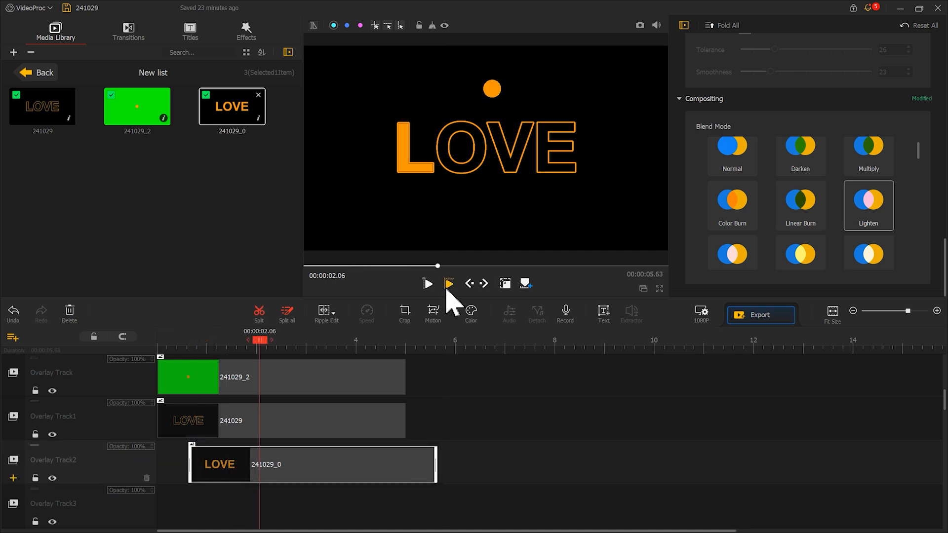
left_click(447, 286)
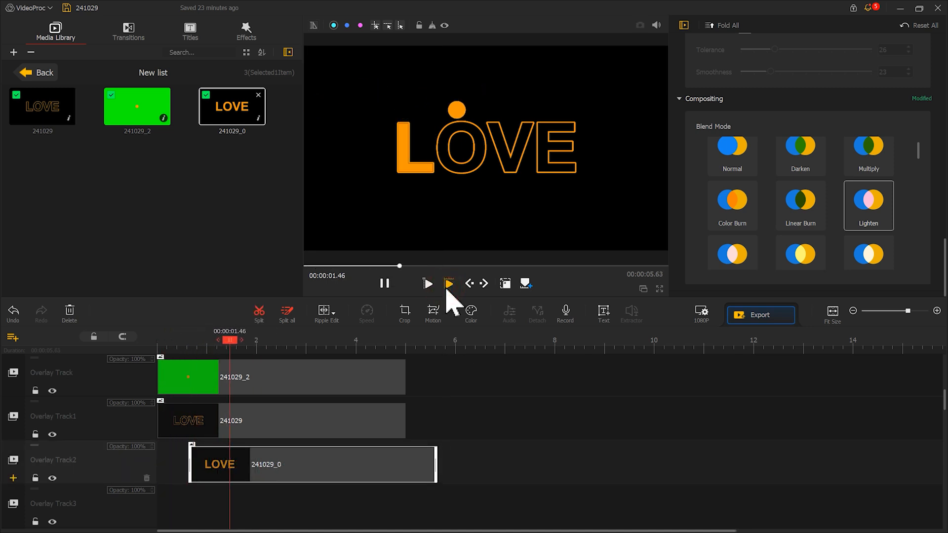
left_click(383, 285)
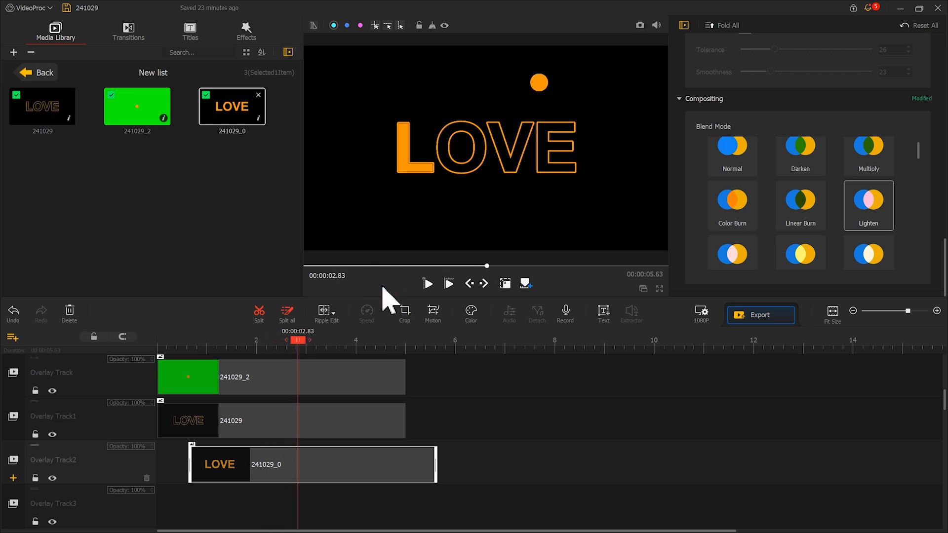
- Copy the L clip from Overlay Track2 and paste it onto Overlay Track3 at about 1.56 s
right_click(283, 456)
left_click(303, 481)
right_click(249, 496)
left_click(265, 514)
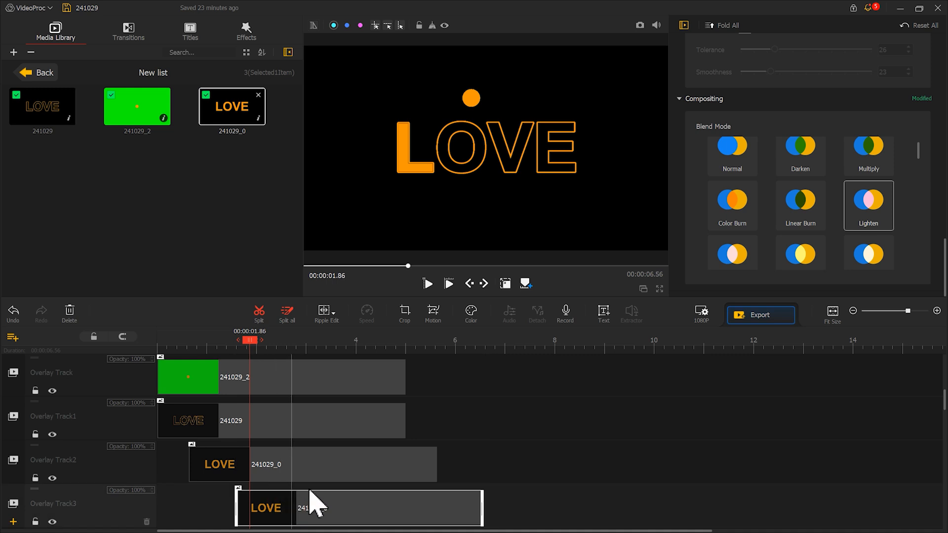
- Crop the Overlay Track3 copy to the letter O and place it over the outlined O
left_click(405, 314)
left_click_drag(205, 256, 259, 262)
left_click_drag(146, 209, 232, 214)
left_click(822, 482)
left_click(398, 237)
left_click_drag(398, 237, 475, 226)
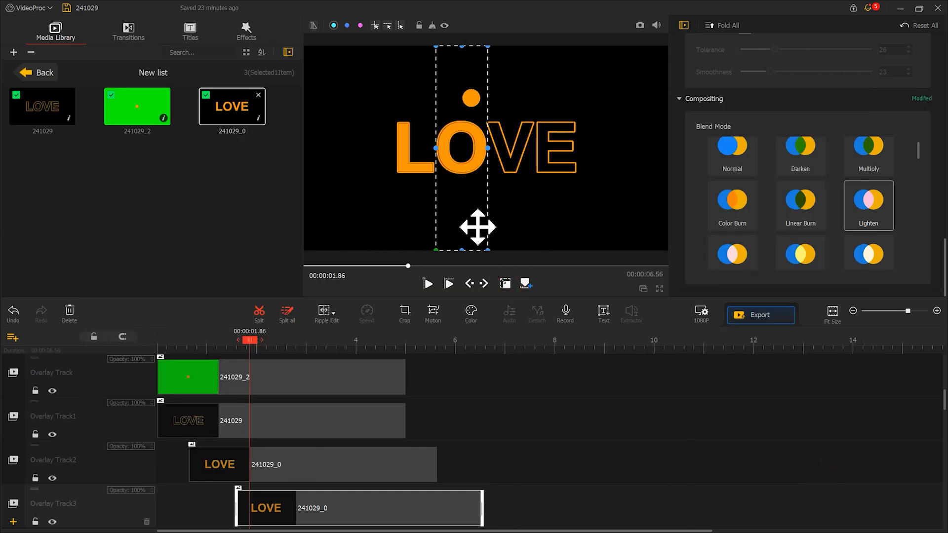
- Shift the O clip on Overlay Track3 to start at about 1.5 s, as the dot lands on the O
mouse_move(259, 344)
left_mouse_down()
mouse_move(232, 343)
mouse_move(247, 345)
left_mouse_up()
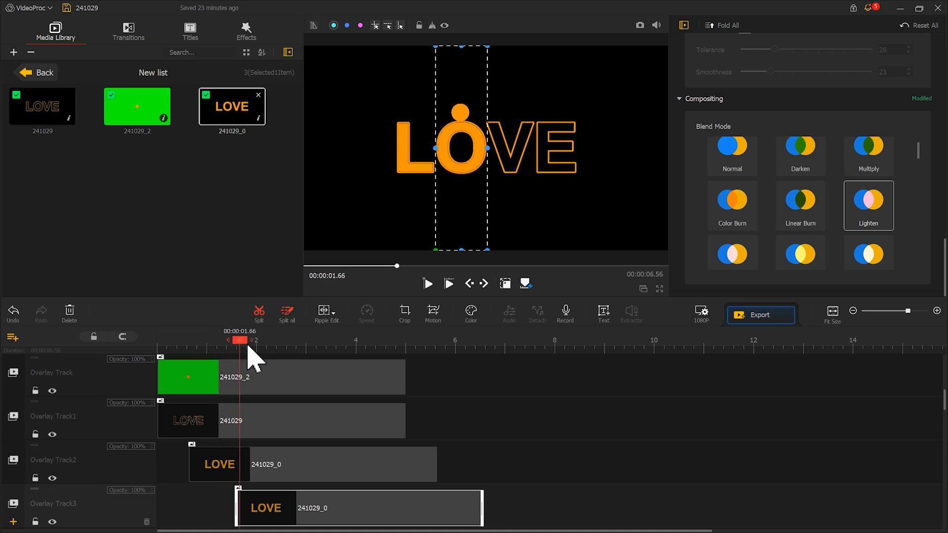
left_click_drag(275, 511, 268, 514)
- Move the cropped letter E from Overlay Track5 over the outlined E in the preview
left_click(505, 282)
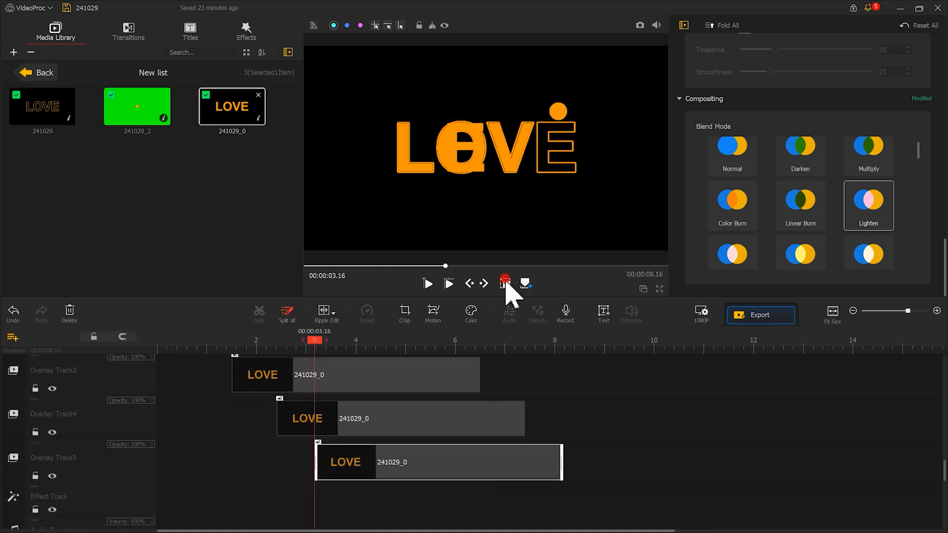
left_click_drag(470, 208, 563, 212)
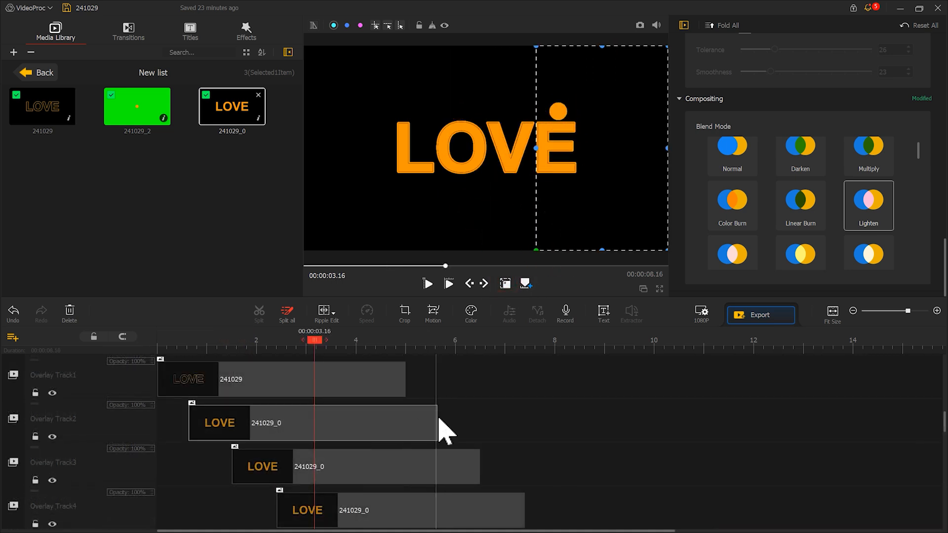
- Trim the solid letter clips on Overlay Tracks 2 to 5 to end at 5 s with the outlined image, and play the animation
left_click(437, 417)
left_click_drag(437, 417, 404, 420)
scroll(444, 432, "down", 2)
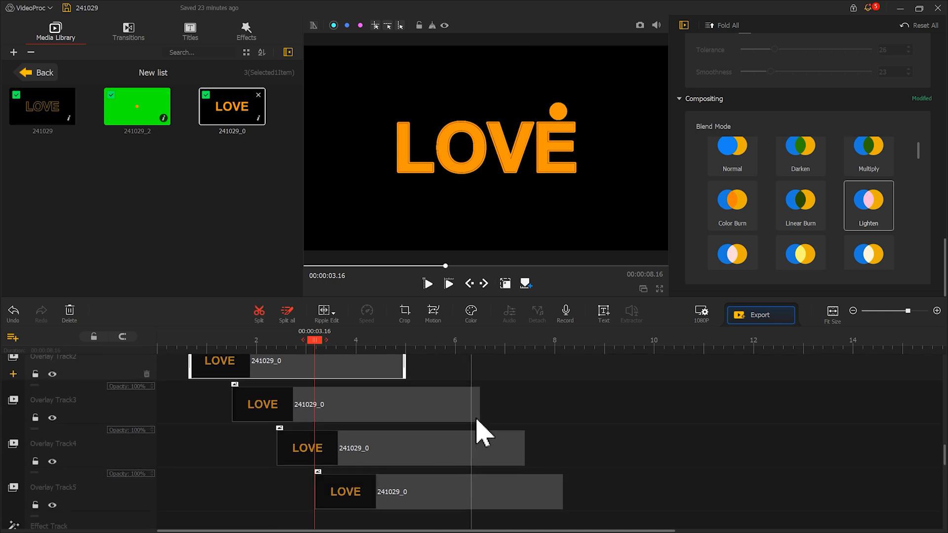
left_click_drag(479, 399, 398, 401)
left_click_drag(563, 486, 405, 485)
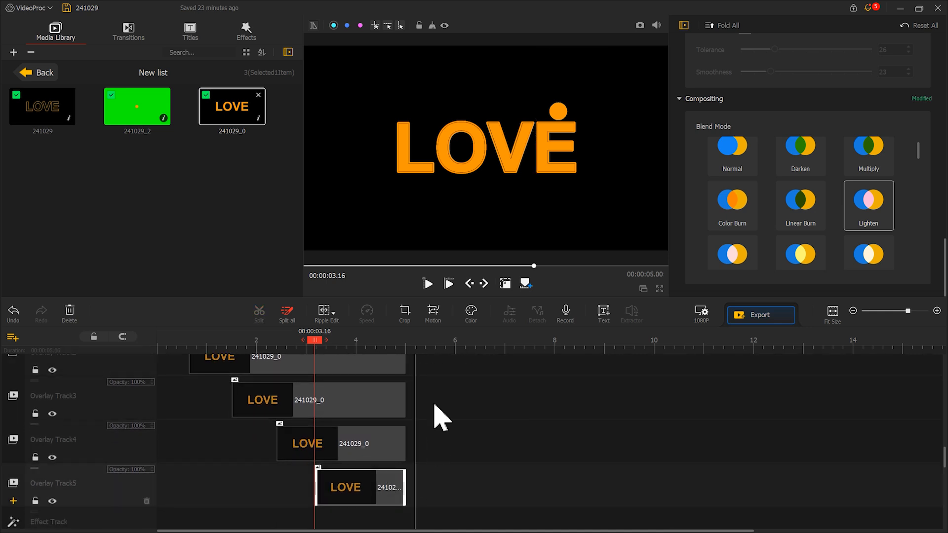
left_click(448, 283)
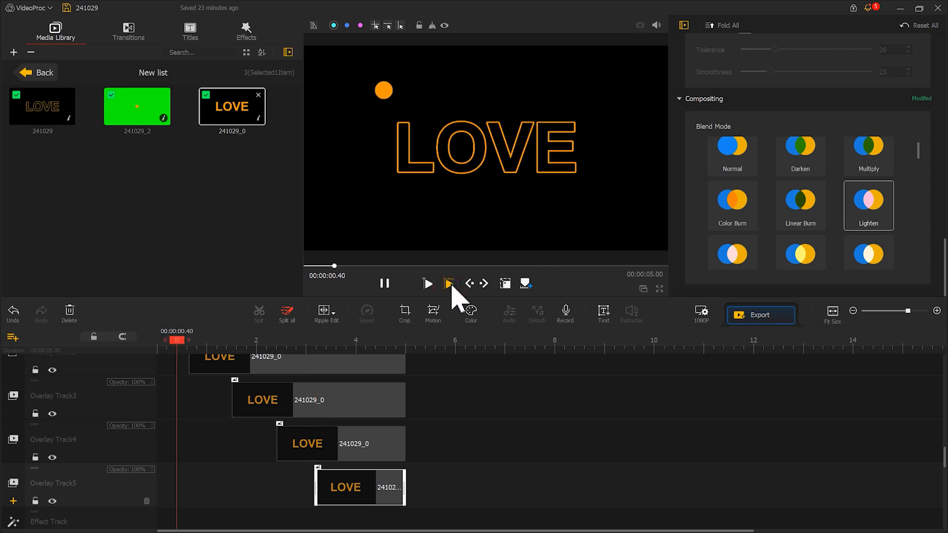